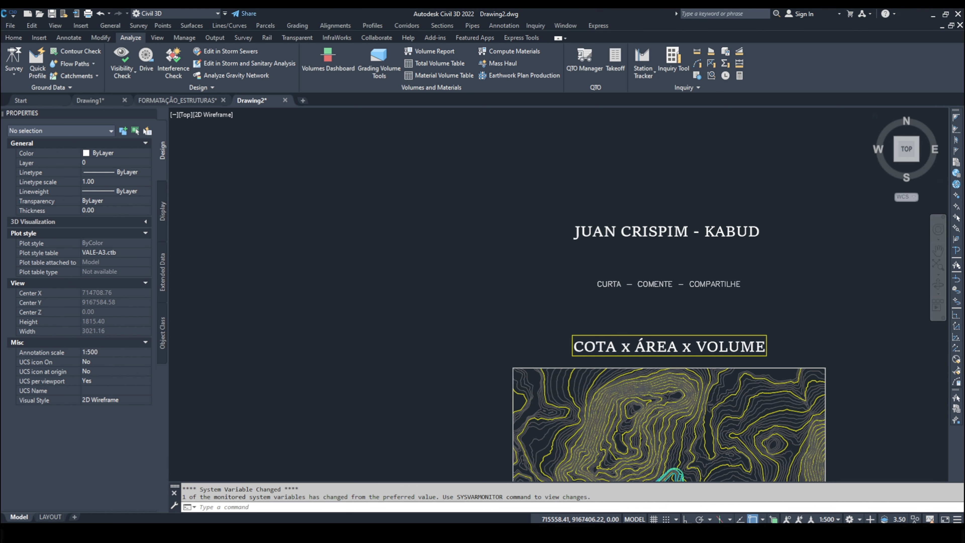
- Examine the contour map of the terrain and the sump outlines near its centre
{"action": "scroll", "coordinate": [729, 356], "scroll_direction": "down", "scroll_amount": 5}
{"action": "scroll", "coordinate": [693, 402], "scroll_direction": "up", "scroll_amount": 5}
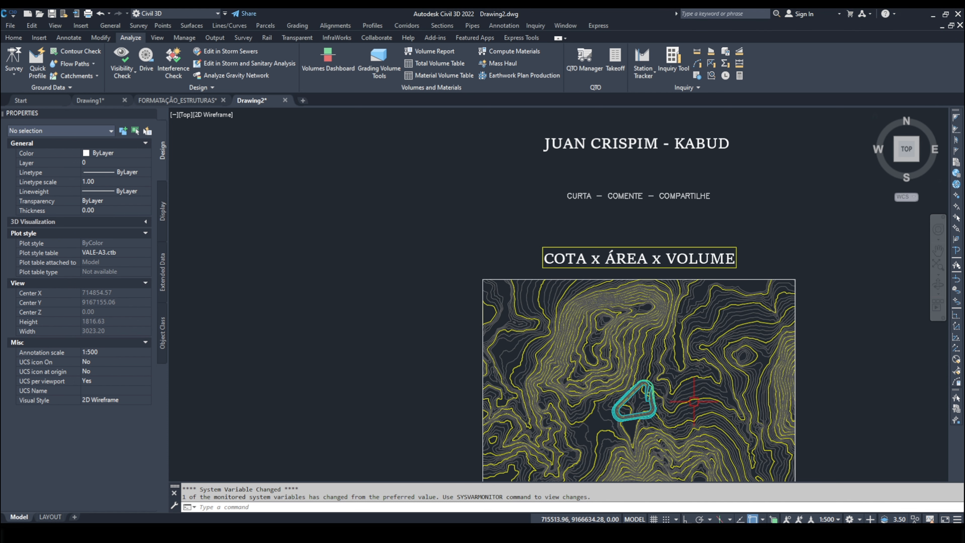
{"action": "middle_click_drag", "start_coordinate": [693, 401], "coordinate": [629, 320]}
{"action": "scroll", "coordinate": [608, 328], "scroll_direction": "up", "scroll_amount": 3}
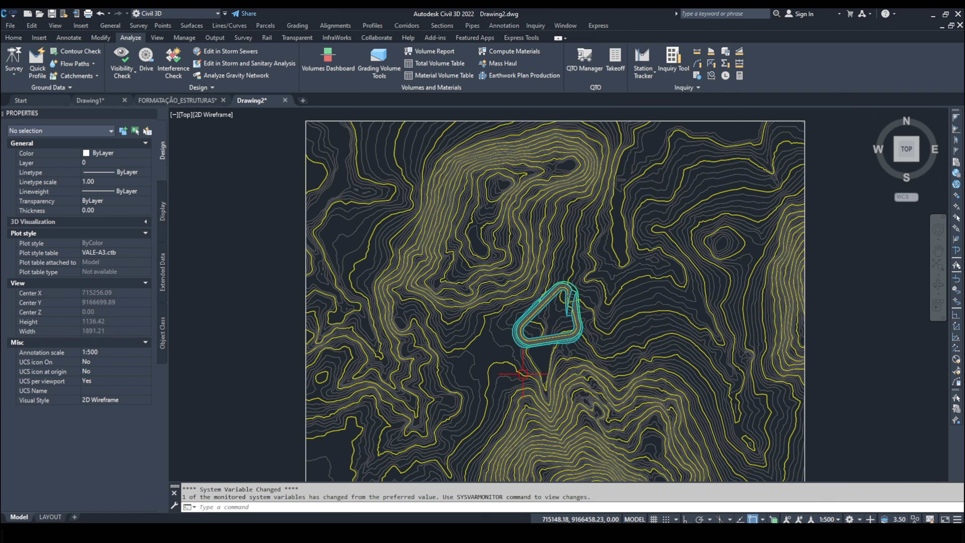
{"action": "mouse_move", "coordinate": [524, 374]}
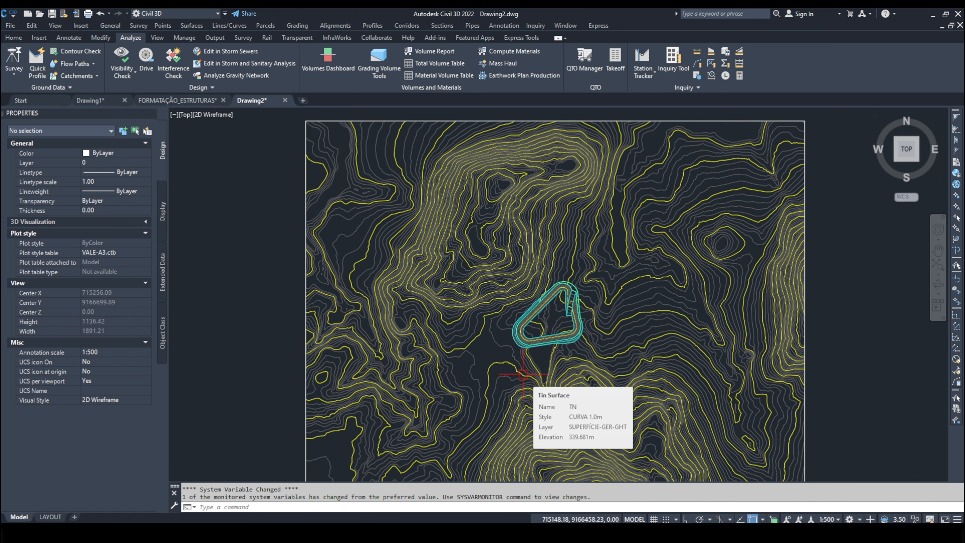
{"action": "scroll", "coordinate": [545, 343], "scroll_direction": "up", "scroll_amount": 2}
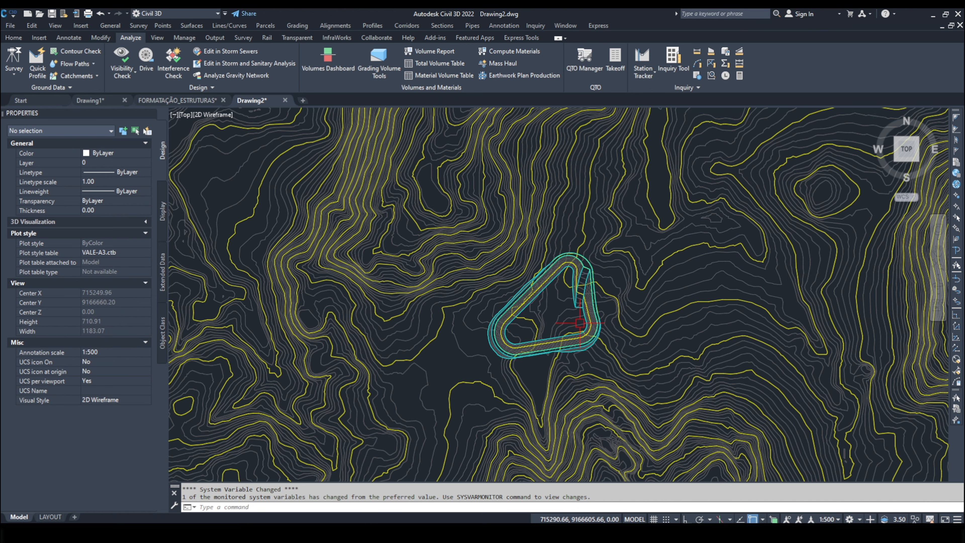
{"action": "mouse_move", "coordinate": [609, 322]}
{"action": "middle_click_drag", "start_coordinate": [629, 335], "coordinate": [618, 352]}
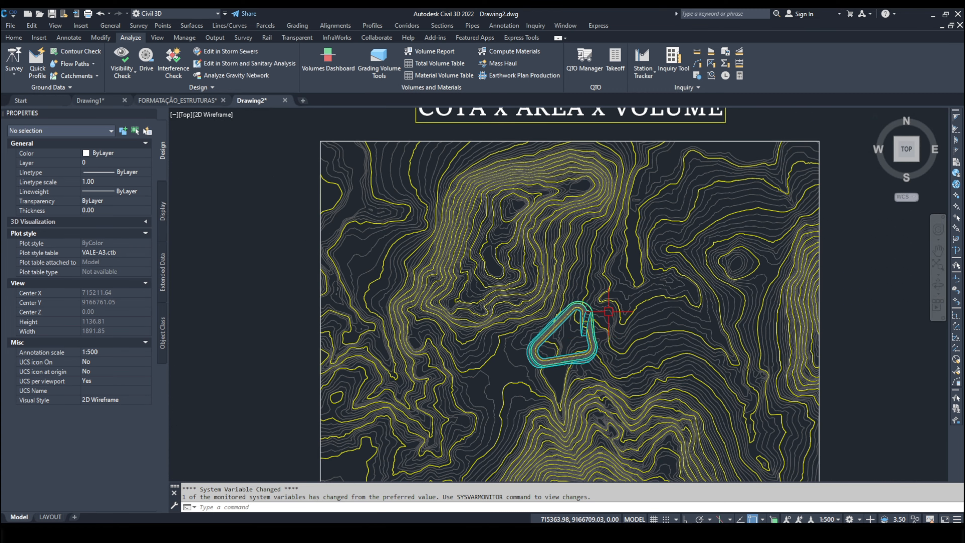
{"action": "scroll", "coordinate": [590, 336], "scroll_direction": "up", "scroll_amount": 5}
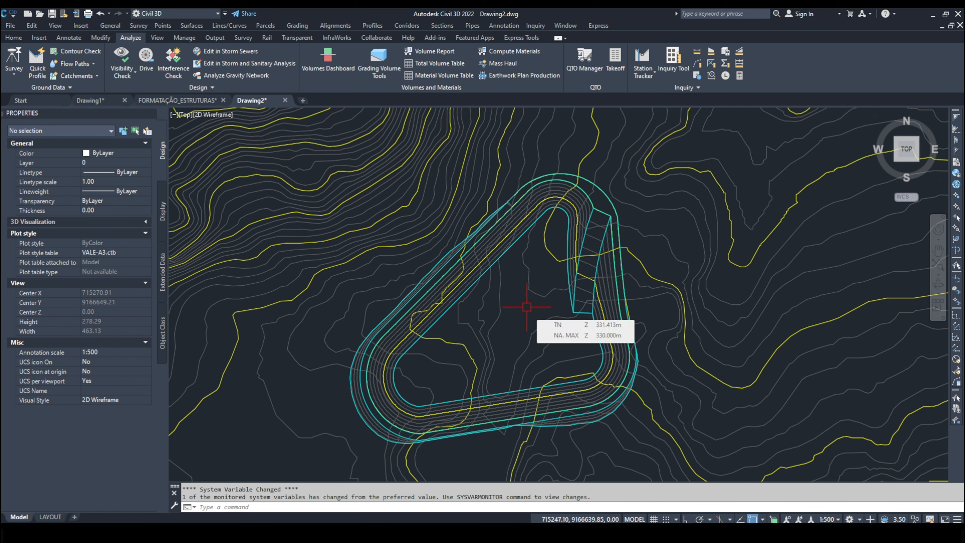
- Set the style of the SUMP 1 surface to TRIANGULAÇÃO and clear the selection
{"action": "left_click", "coordinate": [607, 291]}
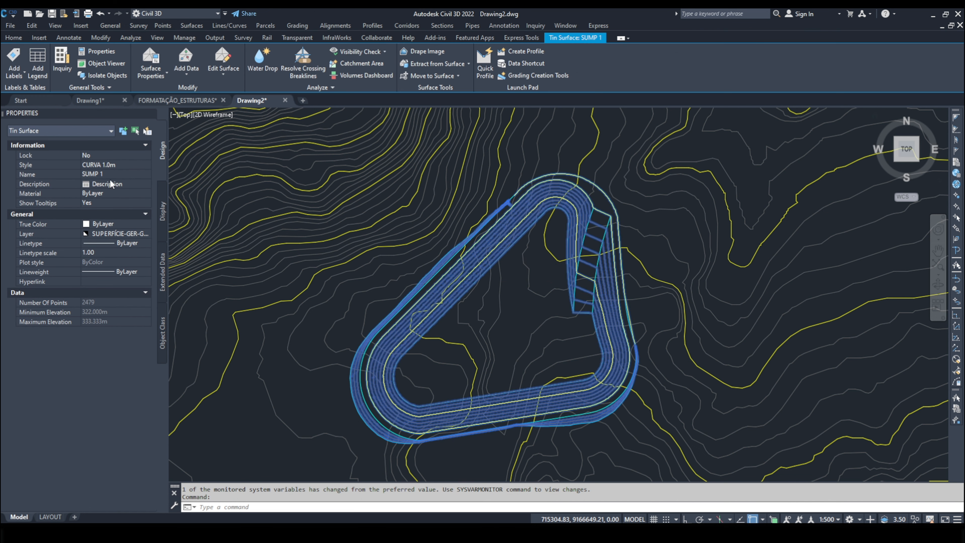
{"action": "left_click", "coordinate": [114, 164]}
{"action": "left_click", "coordinate": [118, 165]}
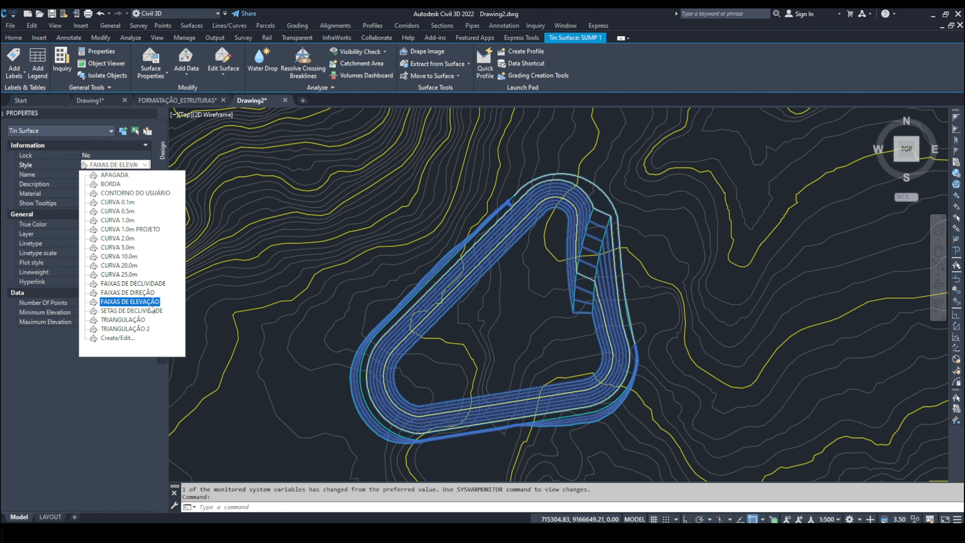
{"action": "left_click", "coordinate": [122, 320]}
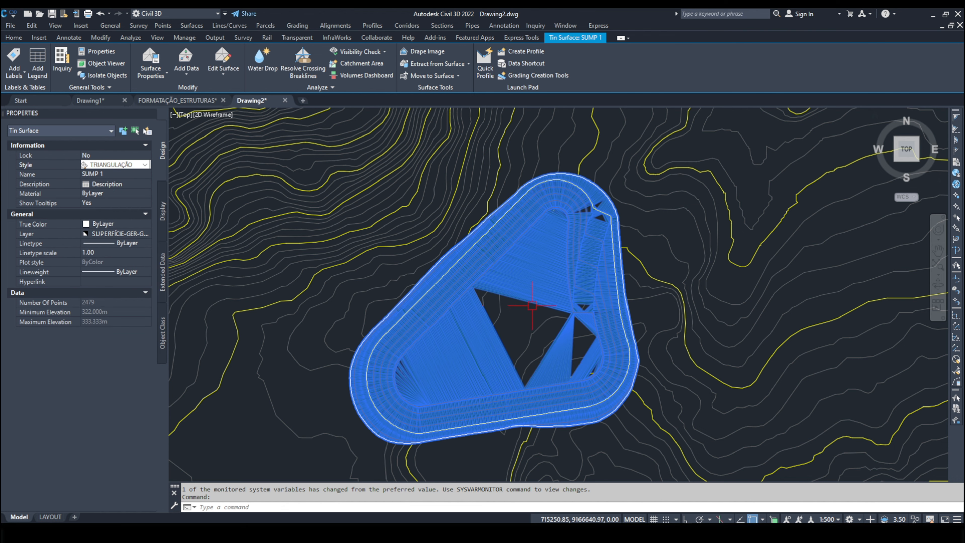
{"action": "key", "text": "Escape"}
{"action": "key", "text": "Escape"}
- Examine the triangulated sump in 3D, including its upper rim, side slopes, floor and access ramp
{"action": "scroll", "coordinate": [541, 351], "scroll_direction": "down", "scroll_amount": 4}
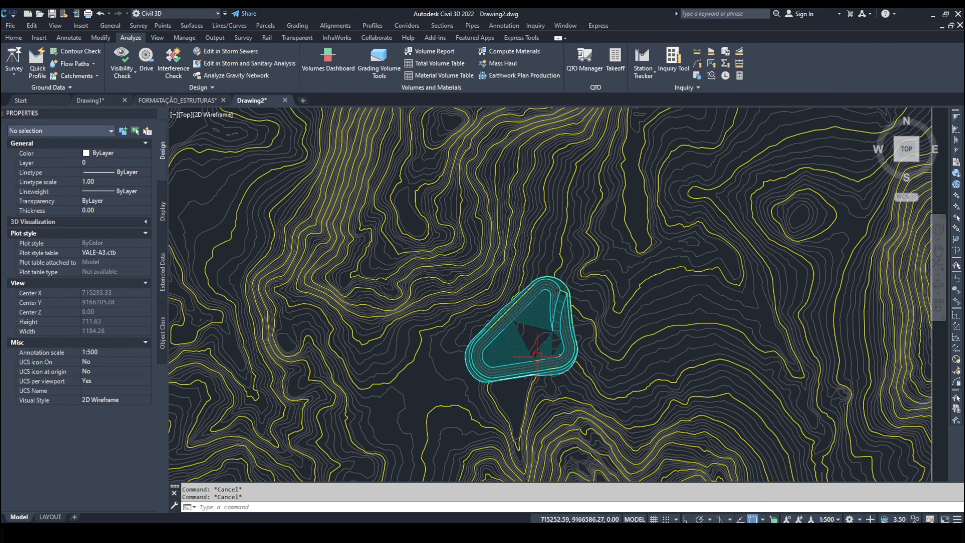
{"action": "mouse_move", "coordinate": [558, 344]}
{"action": "middle_mouse_down", "text": "shift"}
{"action": "mouse_move", "coordinate": [577, 290]}
{"action": "mouse_move", "coordinate": [513, 266]}
{"action": "middle_mouse_up", "text": "shift"}
{"action": "scroll", "coordinate": [509, 270], "scroll_direction": "up", "scroll_amount": 8}
{"action": "scroll", "coordinate": [535, 276], "scroll_direction": "down", "scroll_amount": 2}
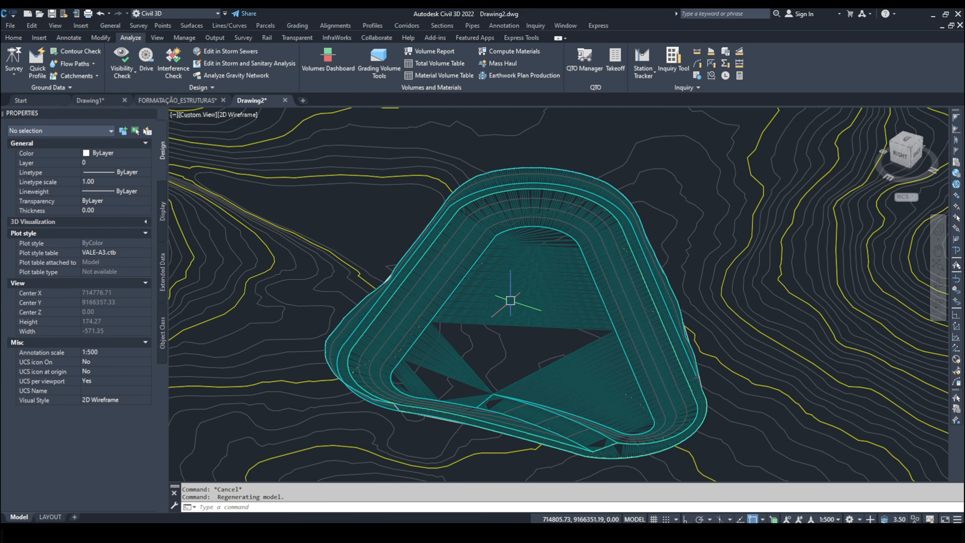
{"action": "scroll", "coordinate": [491, 209], "scroll_direction": "up", "scroll_amount": 2}
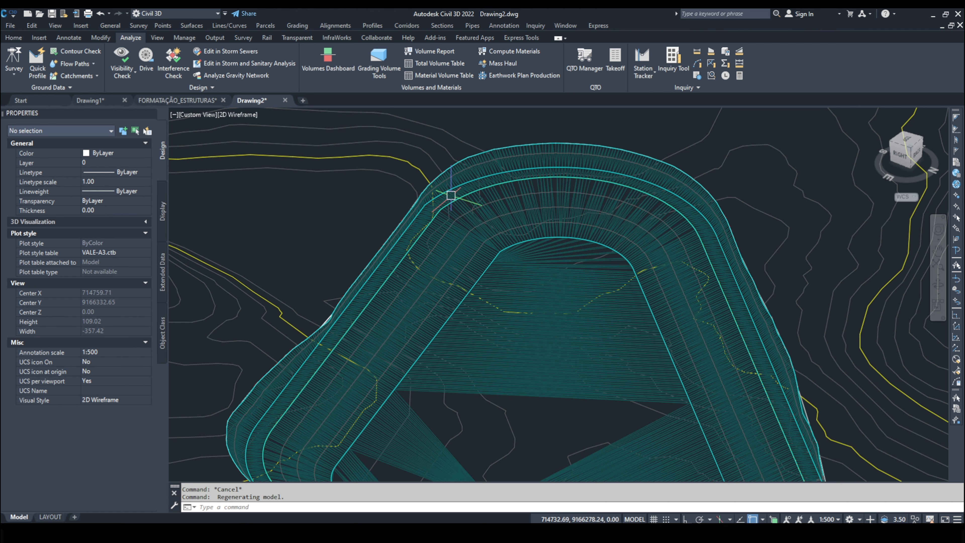
{"action": "scroll", "coordinate": [487, 194], "scroll_direction": "up", "scroll_amount": 2}
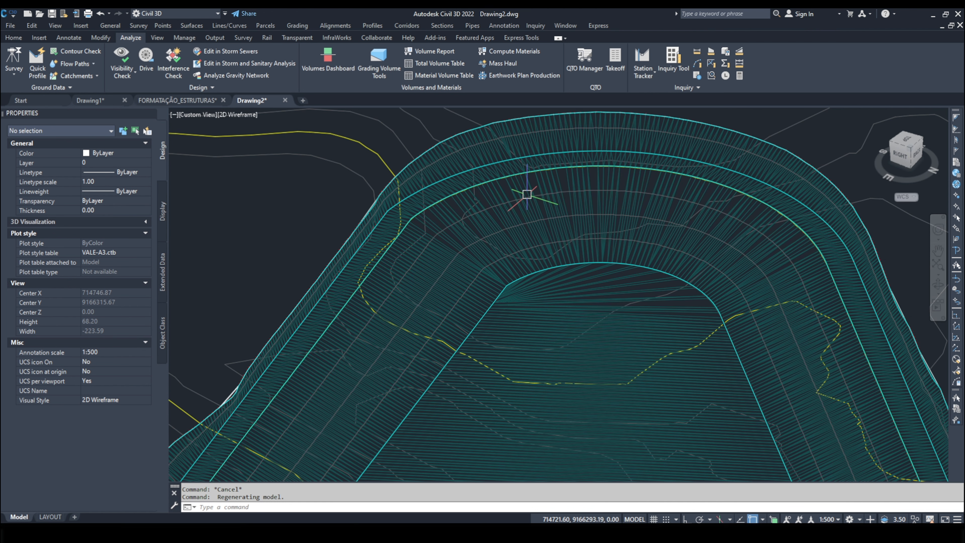
{"action": "scroll", "coordinate": [561, 191], "scroll_direction": "down", "scroll_amount": 3}
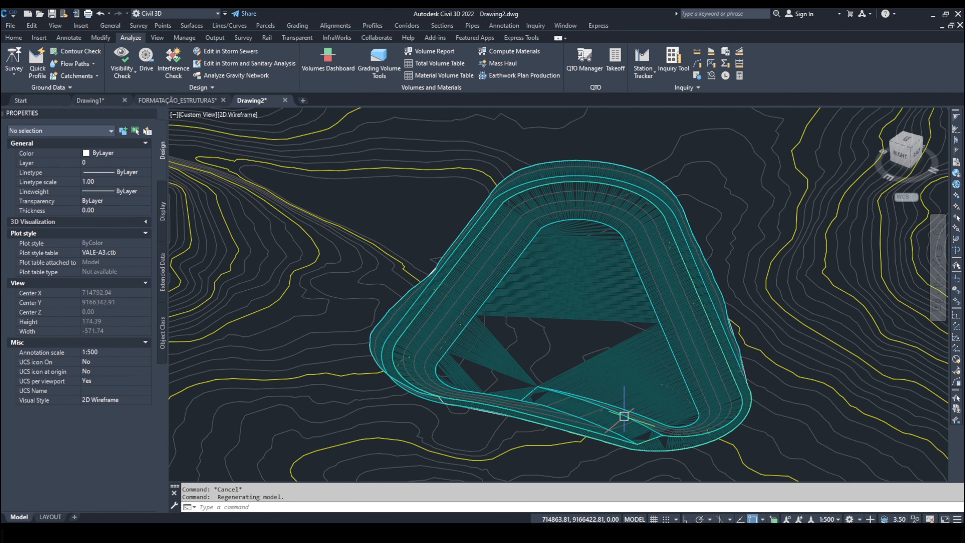
{"action": "scroll", "coordinate": [624, 418], "scroll_direction": "up", "scroll_amount": 1}
{"action": "scroll", "coordinate": [633, 340], "scroll_direction": "down", "scroll_amount": 2}
{"action": "middle_click_drag", "start_coordinate": [623, 296], "coordinate": [601, 310]}
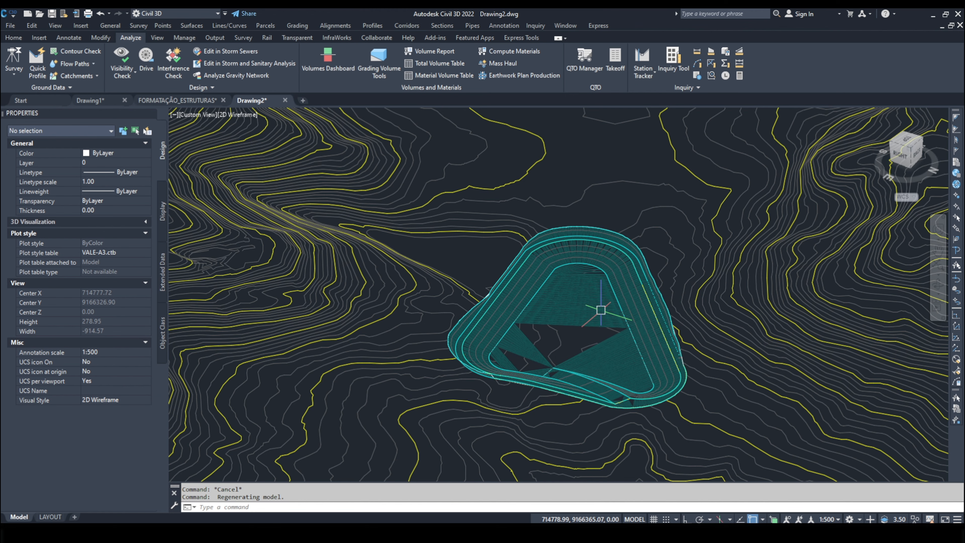
- Restore the plan view of the current UCS with the PLAN command, framing the sump
{"action": "key", "text": "Escape"}
{"action": "type", "text": "PLAN"}
{"action": "key", "text": "Return"}
{"action": "type", "text": "C"}
{"action": "key", "text": "Return"}
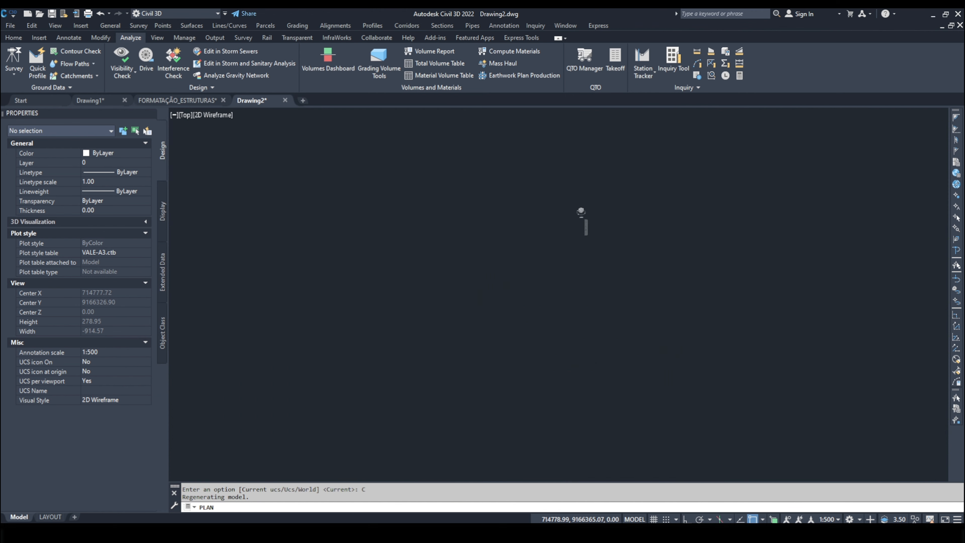
{"action": "scroll", "coordinate": [589, 363], "scroll_direction": "up", "scroll_amount": 6}
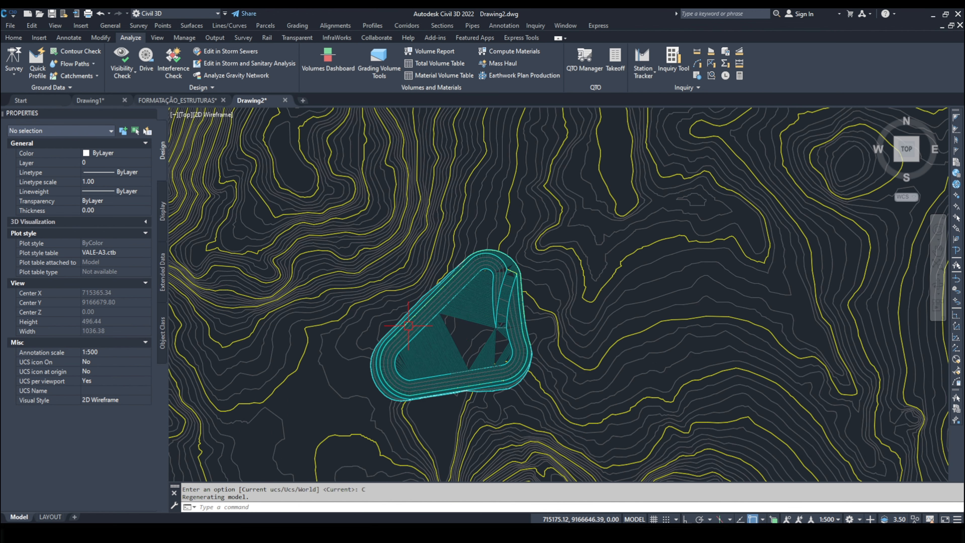
- Inspect the SUMP 1 surface and check the elevation of the closed polyline running around the upper inner slope and ramp head
{"action": "scroll", "coordinate": [408, 326], "scroll_direction": "up", "scroll_amount": 4}
{"action": "scroll", "coordinate": [562, 192], "scroll_direction": "down", "scroll_amount": 2}
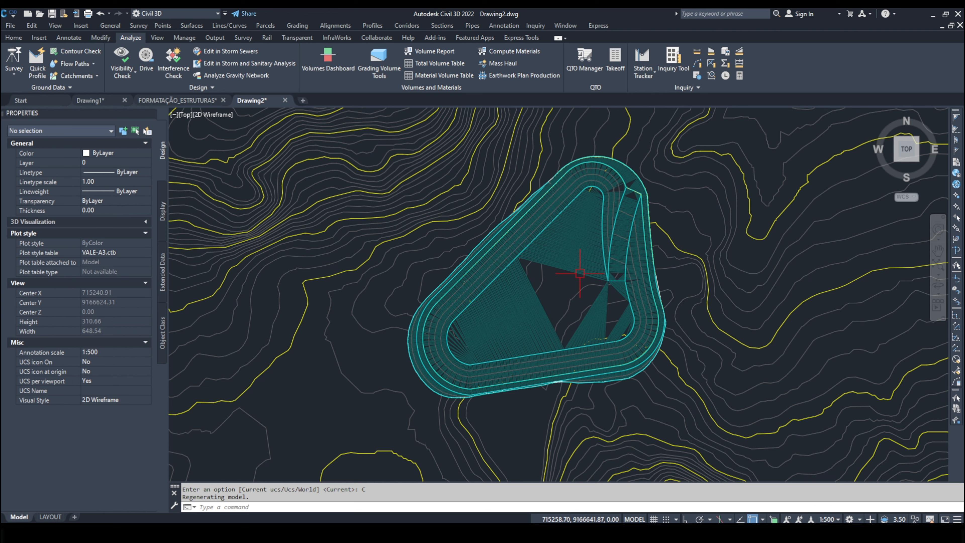
{"action": "mouse_move", "coordinate": [570, 273]}
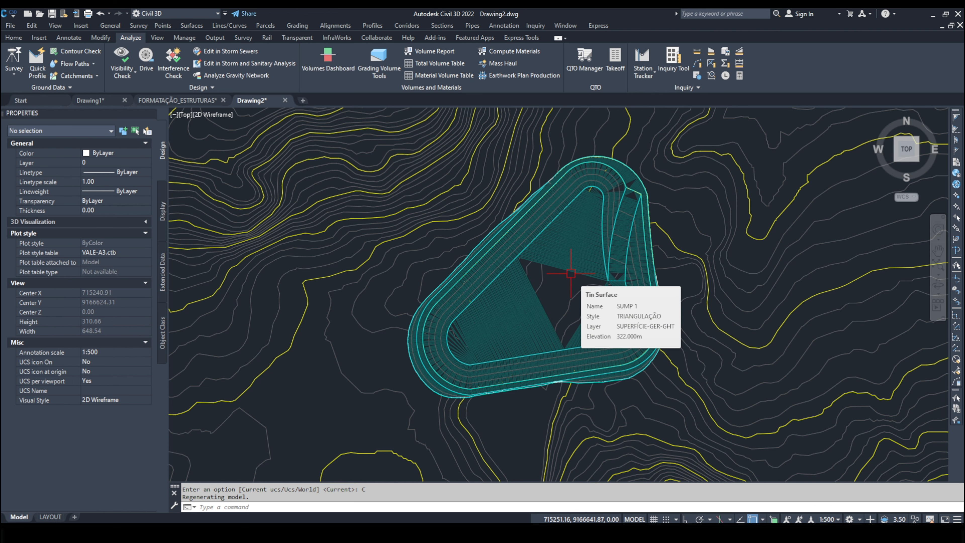
{"action": "scroll", "coordinate": [598, 207], "scroll_direction": "up", "scroll_amount": 2}
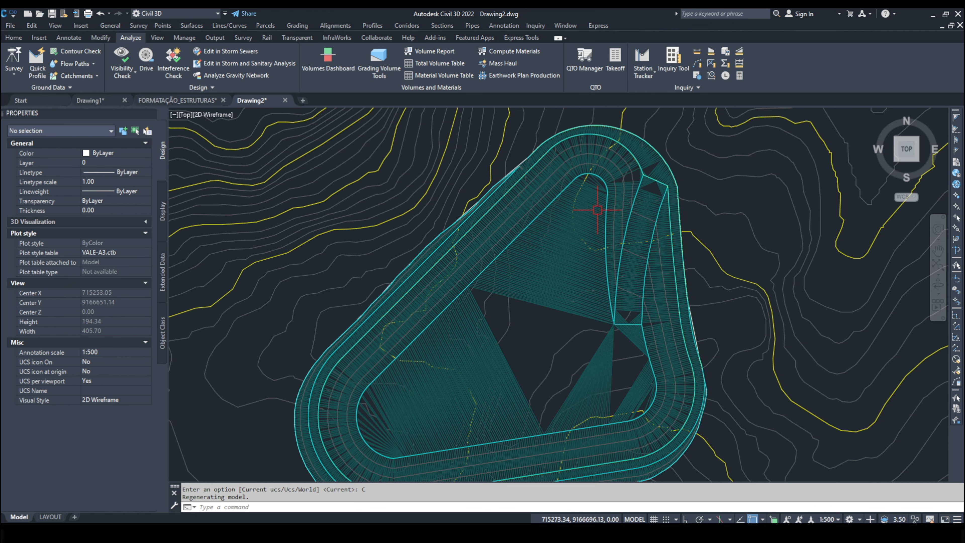
{"action": "middle_click_drag", "start_coordinate": [620, 216], "coordinate": [615, 237]}
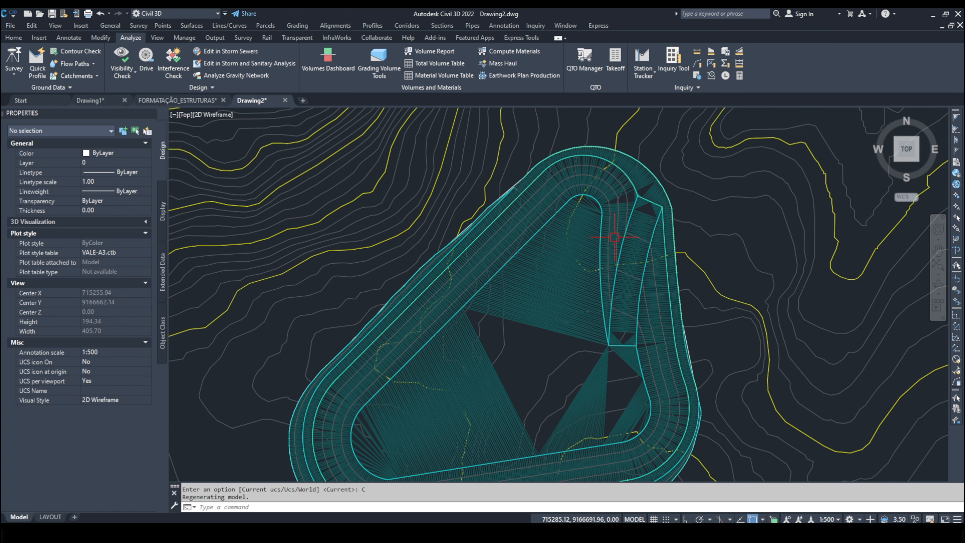
{"action": "left_click", "coordinate": [635, 188]}
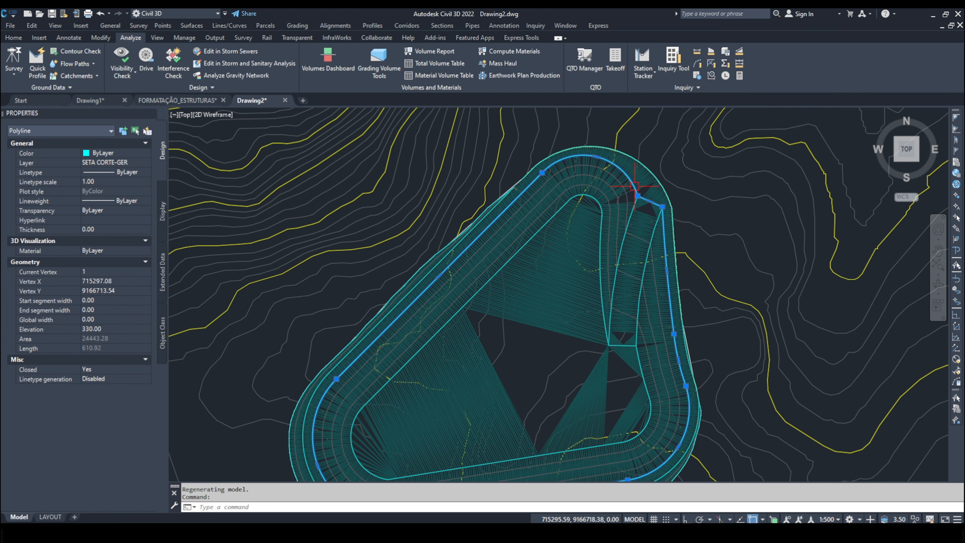
{"action": "scroll", "coordinate": [595, 186], "scroll_direction": "down", "scroll_amount": 2}
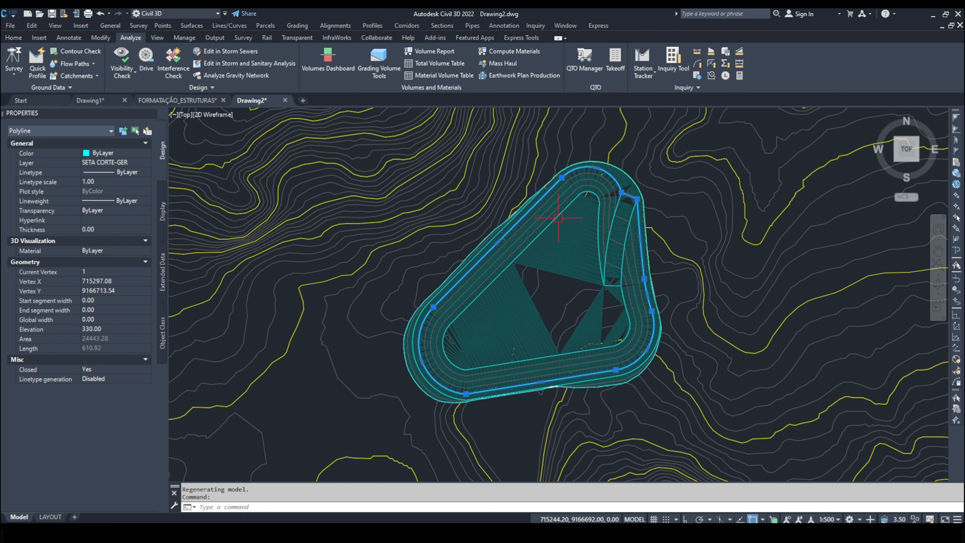
{"action": "scroll", "coordinate": [597, 184], "scroll_direction": "up", "scroll_amount": 4}
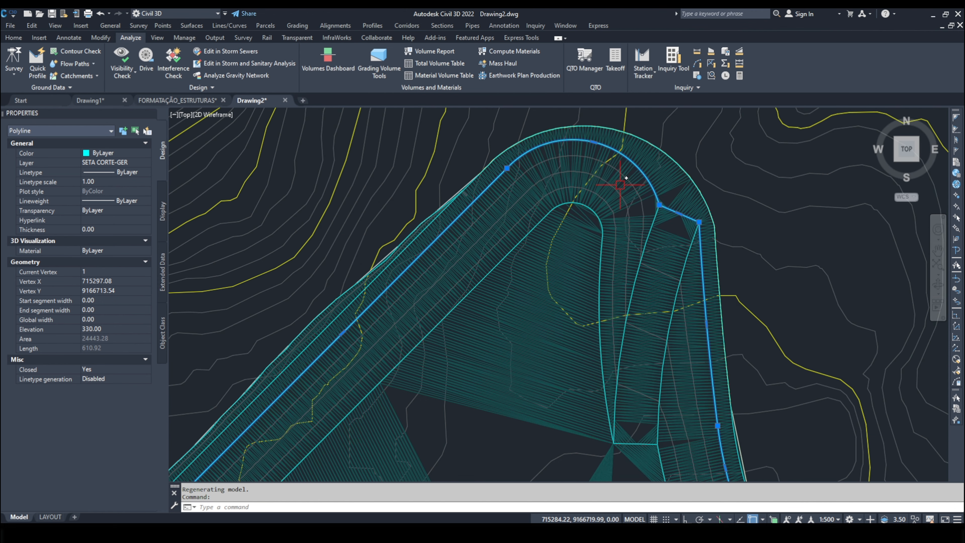
{"action": "key", "text": "Escape"}
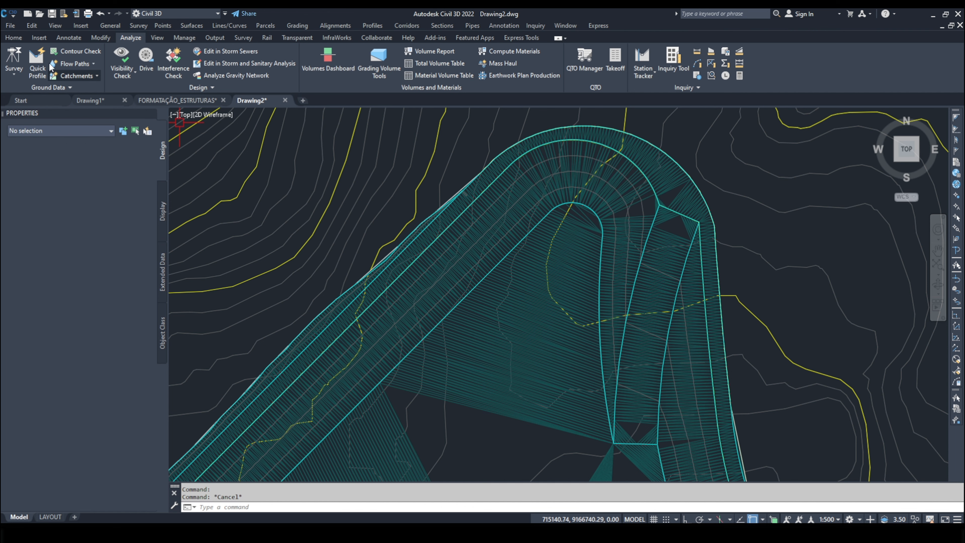
- Show the Toolspace, select the NA. MAX surface from it and set its style to TRIANGULAÇÃO 2
{"action": "left_click", "coordinate": [14, 38]}
{"action": "left_click", "coordinate": [22, 63]}
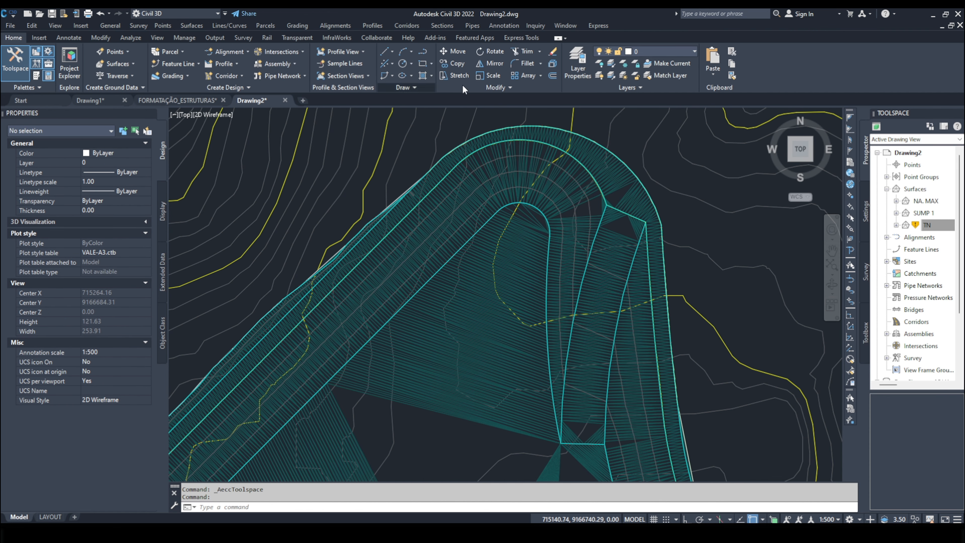
{"action": "left_click", "coordinate": [919, 202]}
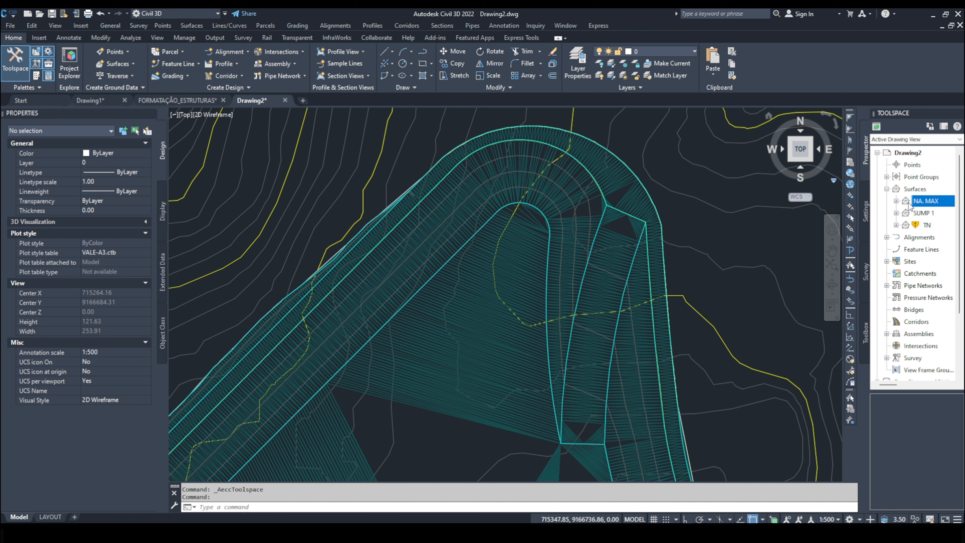
{"action": "right_click", "coordinate": [935, 204]}
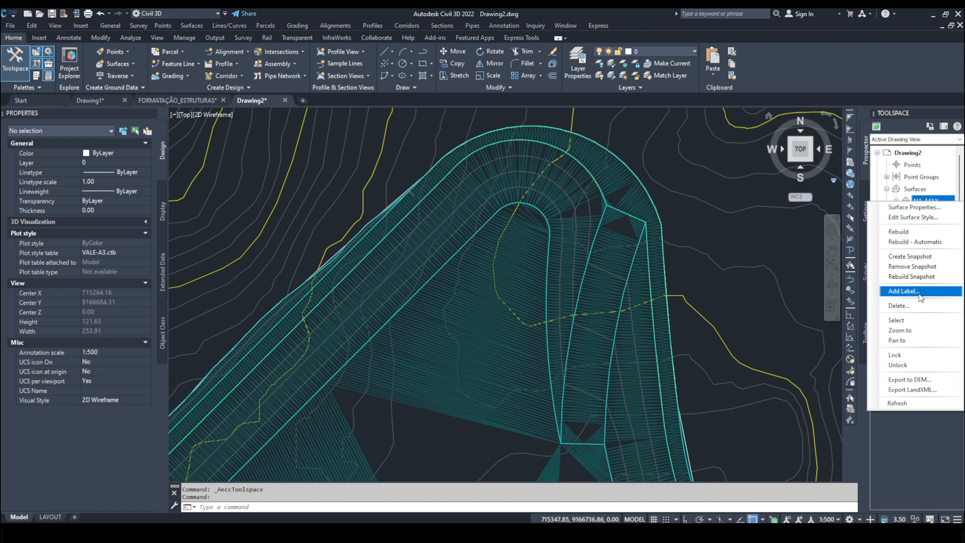
{"action": "left_click", "coordinate": [912, 320]}
{"action": "left_click", "coordinate": [115, 164]}
{"action": "left_click", "coordinate": [146, 164]}
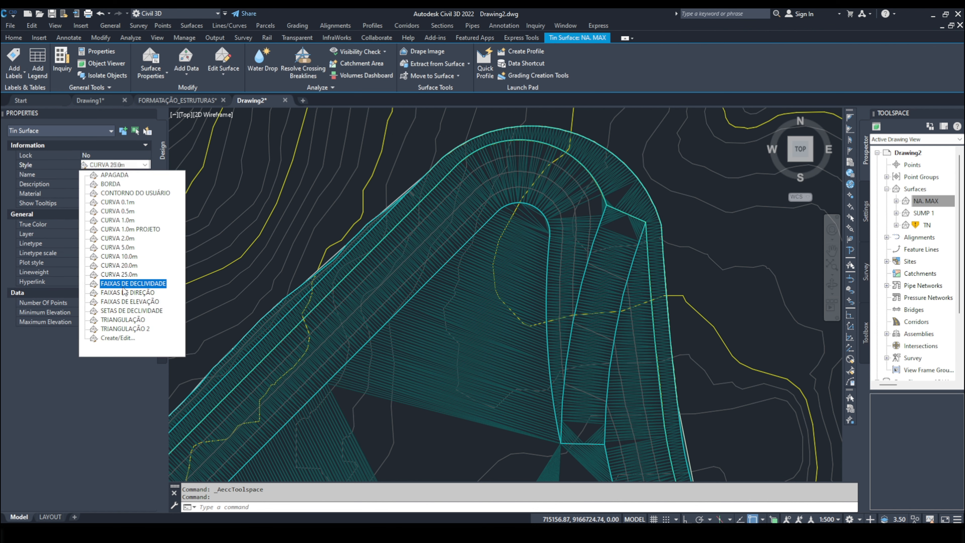
{"action": "left_click", "coordinate": [130, 328]}
{"action": "scroll", "coordinate": [487, 243], "scroll_direction": "down", "scroll_amount": 3}
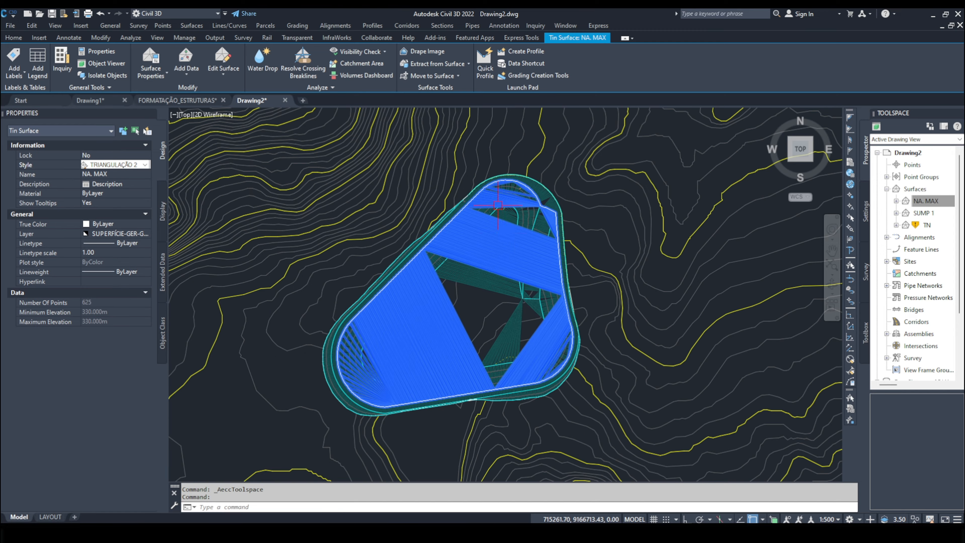
{"action": "scroll", "coordinate": [511, 329], "scroll_direction": "up", "scroll_amount": 2}
{"action": "key", "text": "Escape"}
- Examine in 3D how the NA. MAX water surface sits inside the triangulated sump
{"action": "scroll", "coordinate": [509, 331], "scroll_direction": "down", "scroll_amount": 2}
{"action": "scroll", "coordinate": [507, 332], "scroll_direction": "up", "scroll_amount": 2}
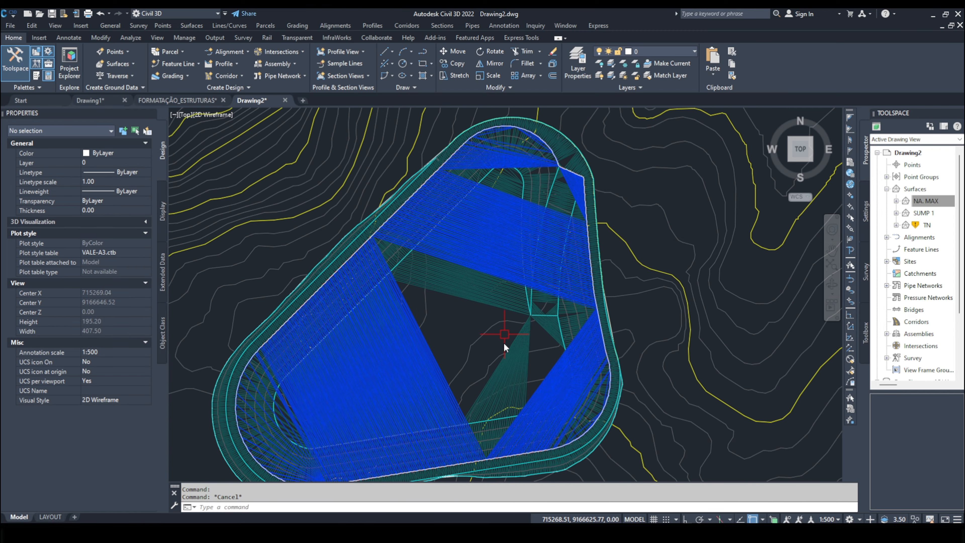
{"action": "mouse_move", "coordinate": [504, 334]}
{"action": "middle_mouse_down", "text": "shift"}
{"action": "mouse_move", "coordinate": [516, 243]}
{"action": "mouse_move", "coordinate": [482, 217]}
{"action": "mouse_move", "coordinate": [345, 230]}
{"action": "middle_mouse_up", "text": "shift"}
{"action": "scroll", "coordinate": [391, 227], "scroll_direction": "up", "scroll_amount": 3}
{"action": "scroll", "coordinate": [441, 271], "scroll_direction": "down", "scroll_amount": 3}
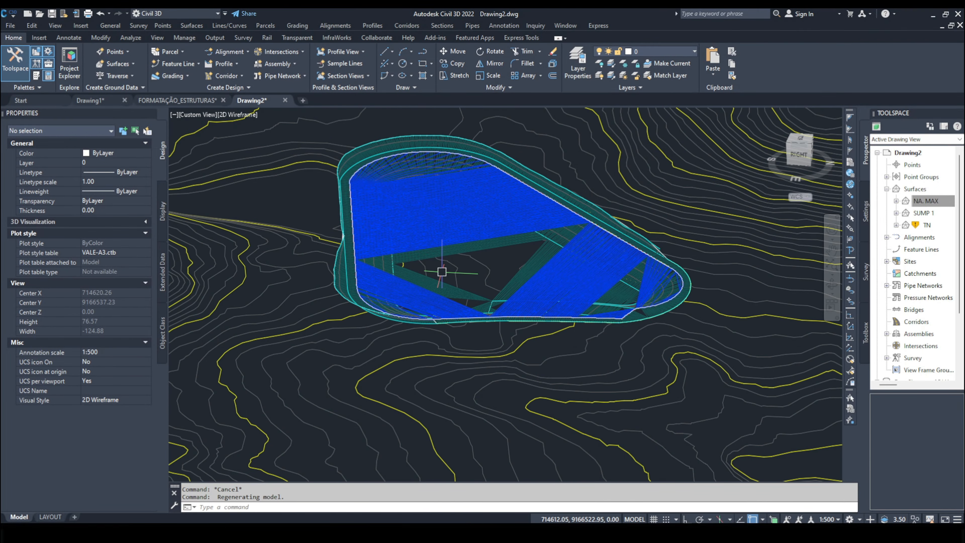
{"action": "middle_click_drag", "start_coordinate": [421, 247], "coordinate": [513, 193], "text": "shift"}
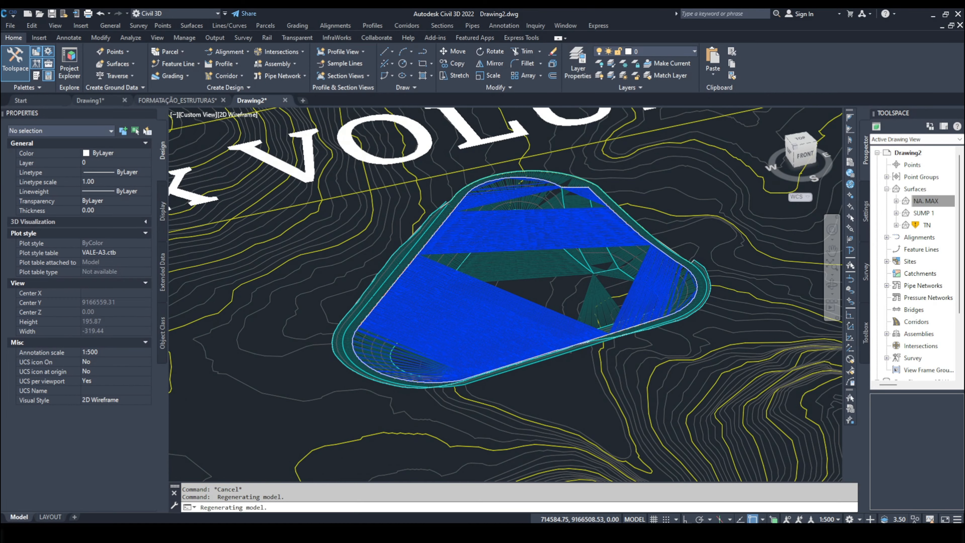
{"action": "scroll", "coordinate": [519, 185], "scroll_direction": "up", "scroll_amount": 3}
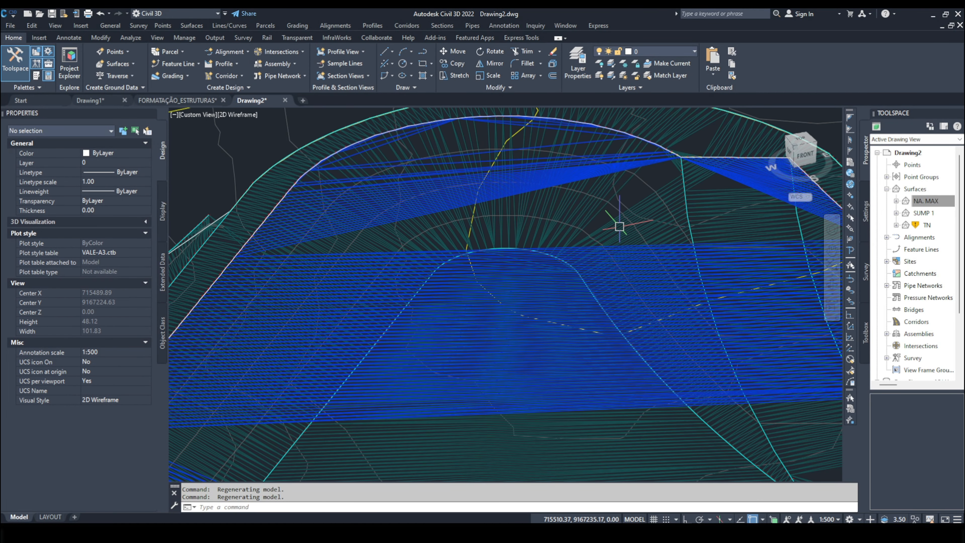
{"action": "scroll", "coordinate": [617, 261], "scroll_direction": "down", "scroll_amount": 3}
{"action": "scroll", "coordinate": [617, 261], "scroll_direction": "down", "scroll_amount": 4}
- Return from the 3D view to the plan view of the current UCS with the PLAN command
{"action": "key", "text": "Escape"}
{"action": "key", "text": "Escape"}
{"action": "type", "text": "pl"}
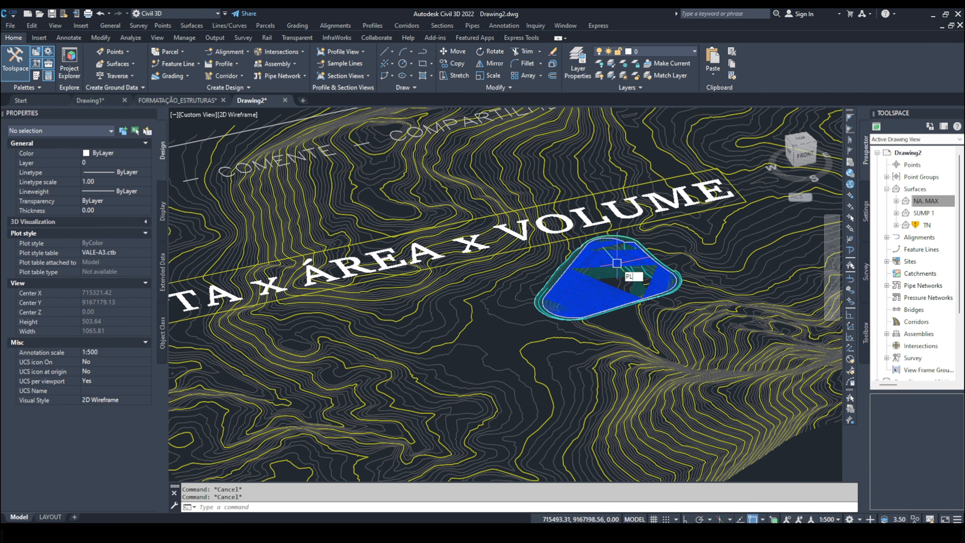
{"action": "type", "text": "an"}
{"action": "key", "text": "Return"}
{"action": "type", "text": "c"}
{"action": "key", "text": "Return"}
{"action": "scroll", "coordinate": [507, 350], "scroll_direction": "up", "scroll_amount": 5}
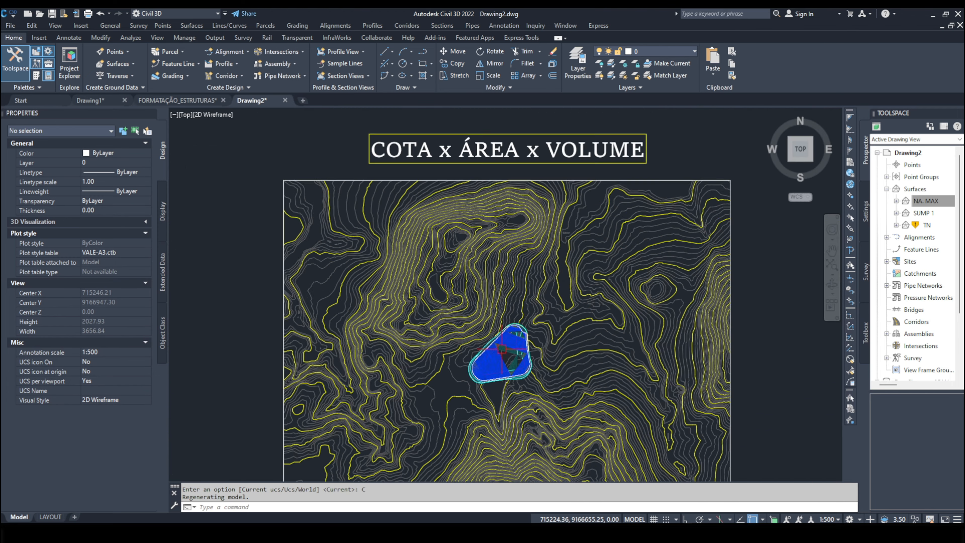
{"action": "scroll", "coordinate": [507, 350], "scroll_direction": "up", "scroll_amount": 4}
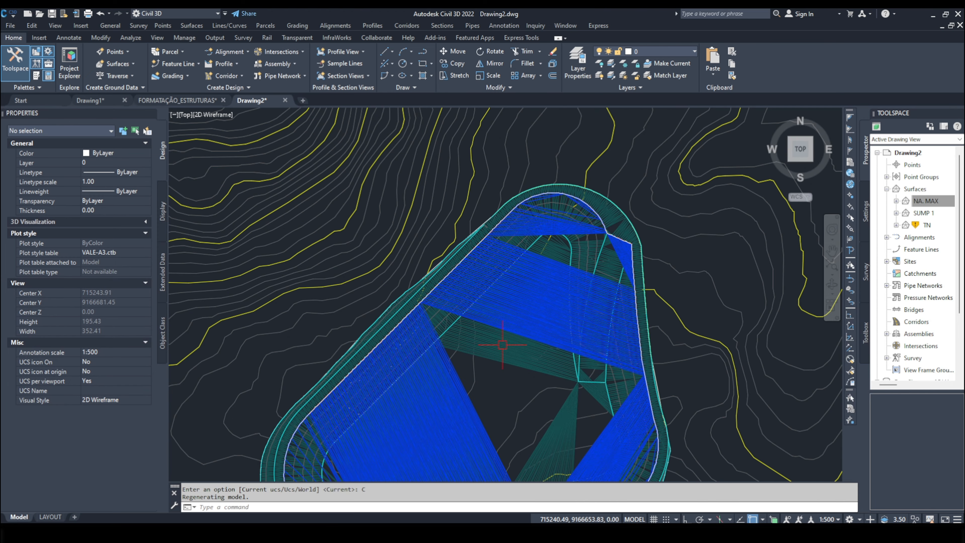
- Hide the NA. MAX surface by setting its style to APAGADA
{"action": "scroll", "coordinate": [505, 335], "scroll_direction": "down", "scroll_amount": 4}
{"action": "middle_click_drag", "start_coordinate": [591, 320], "coordinate": [539, 317]}
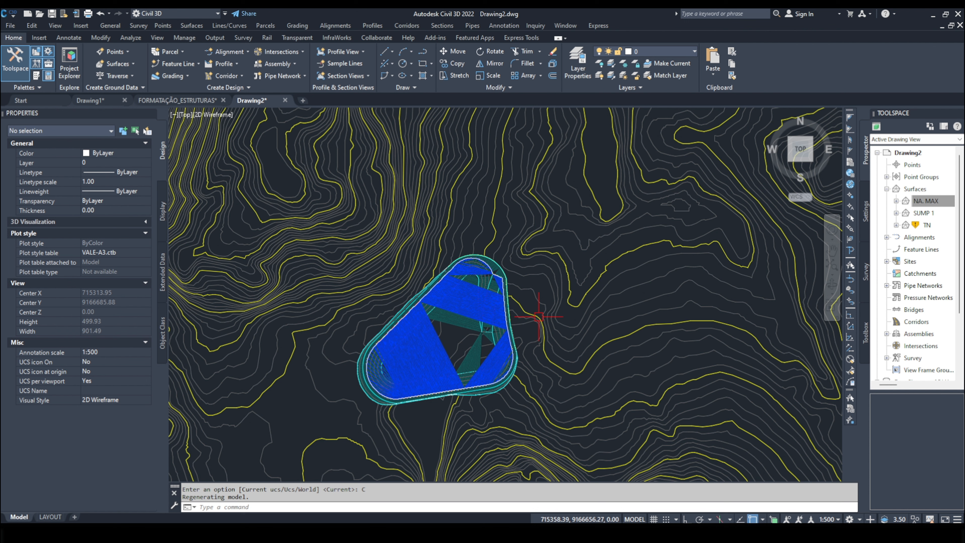
{"action": "left_click", "coordinate": [505, 317]}
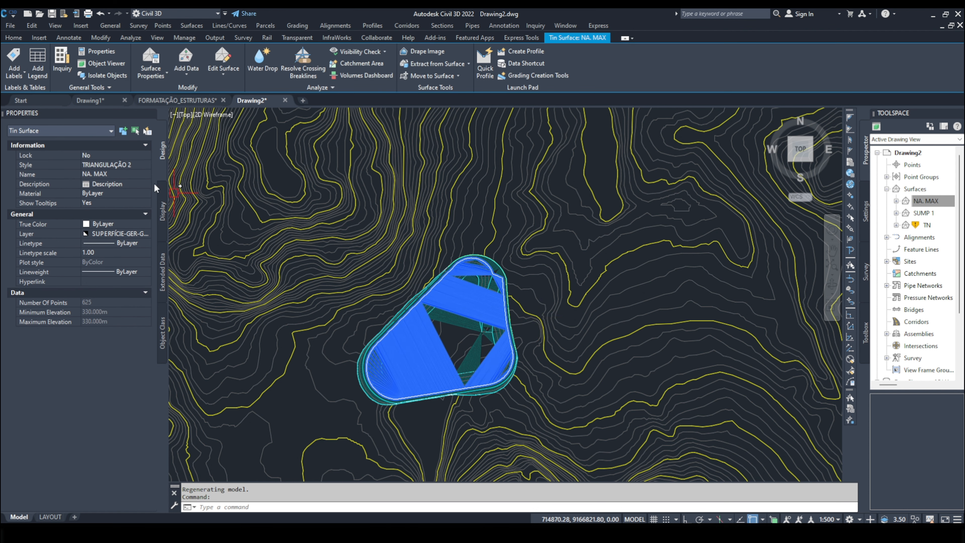
{"action": "left_click", "coordinate": [129, 166]}
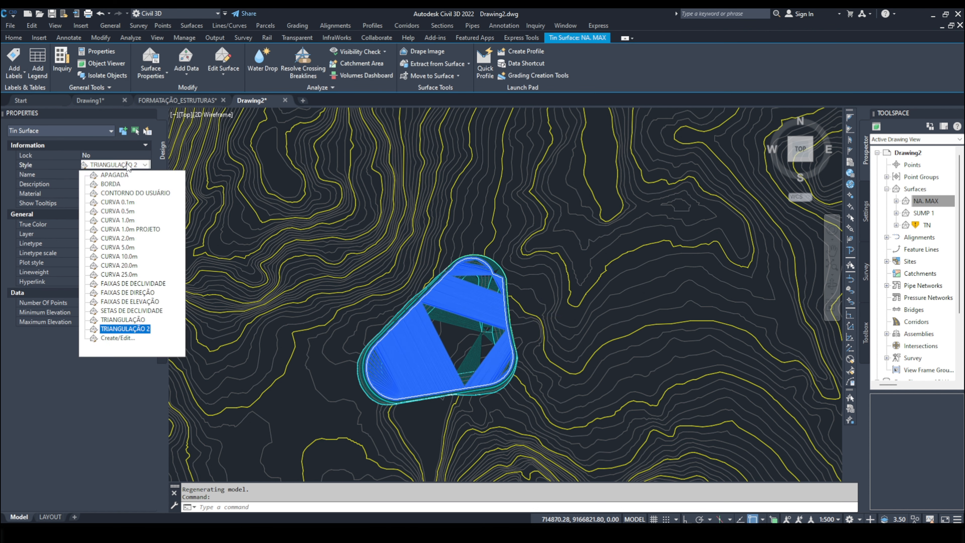
{"action": "left_click", "coordinate": [120, 177]}
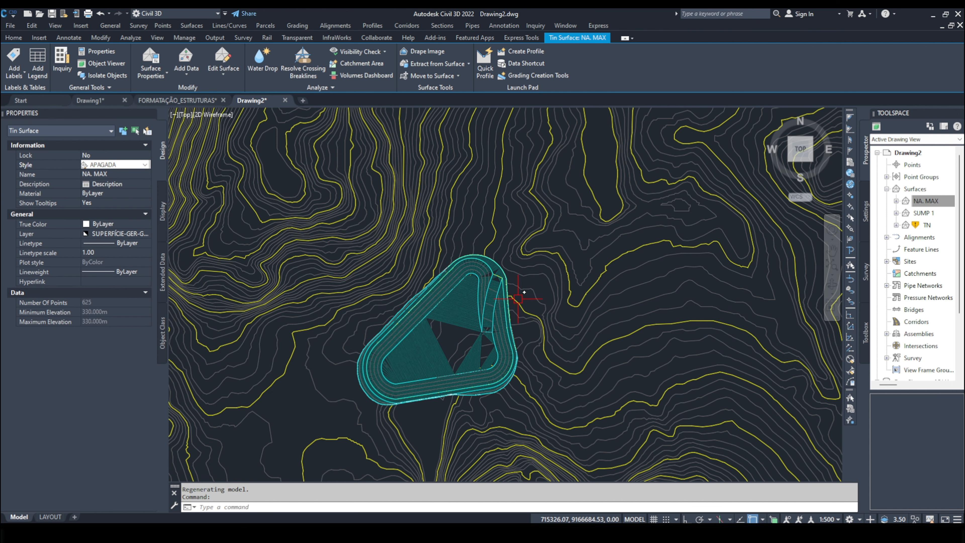
{"action": "middle_click_drag", "start_coordinate": [555, 305], "coordinate": [595, 296]}
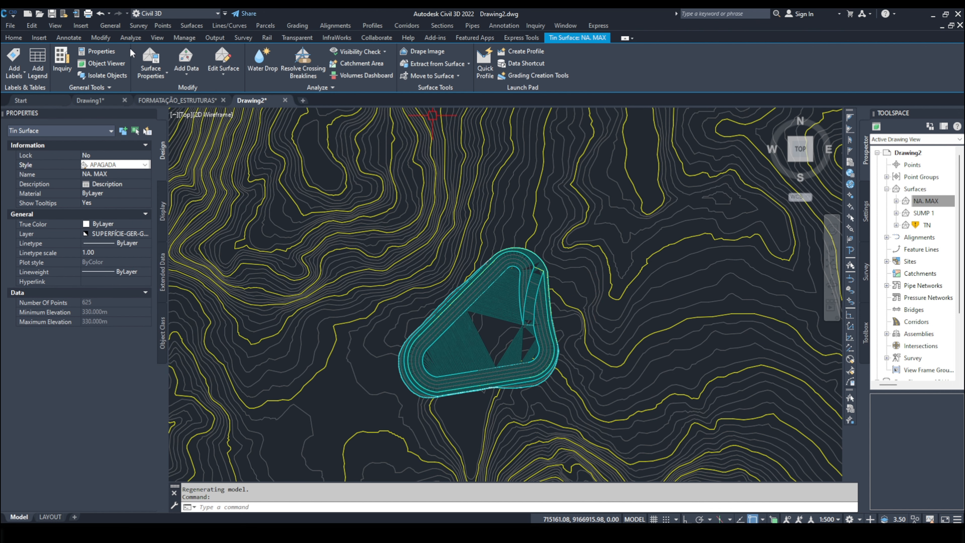
- Open the Volumes Dashboard and start a new TIN volume surface named VOLUME
{"action": "left_click", "coordinate": [131, 37]}
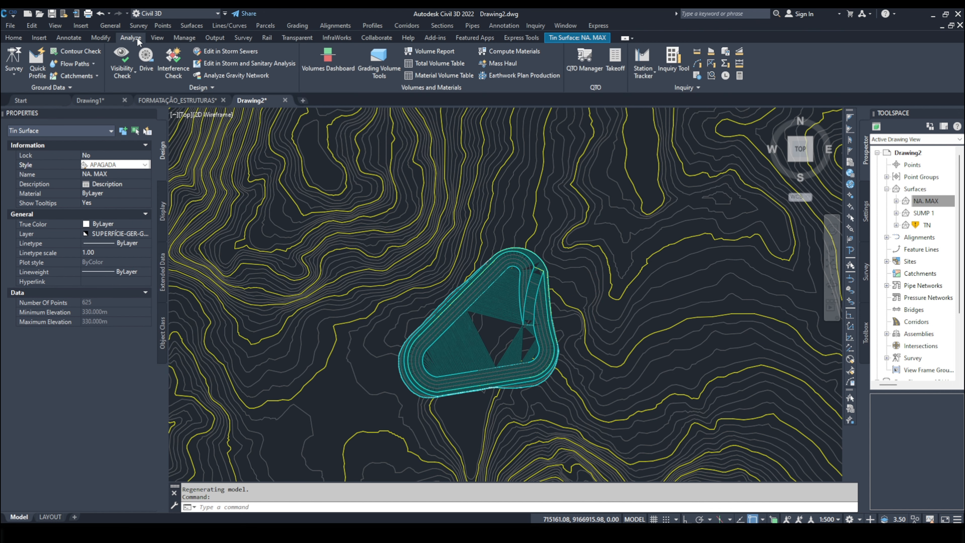
{"action": "left_click", "coordinate": [327, 68]}
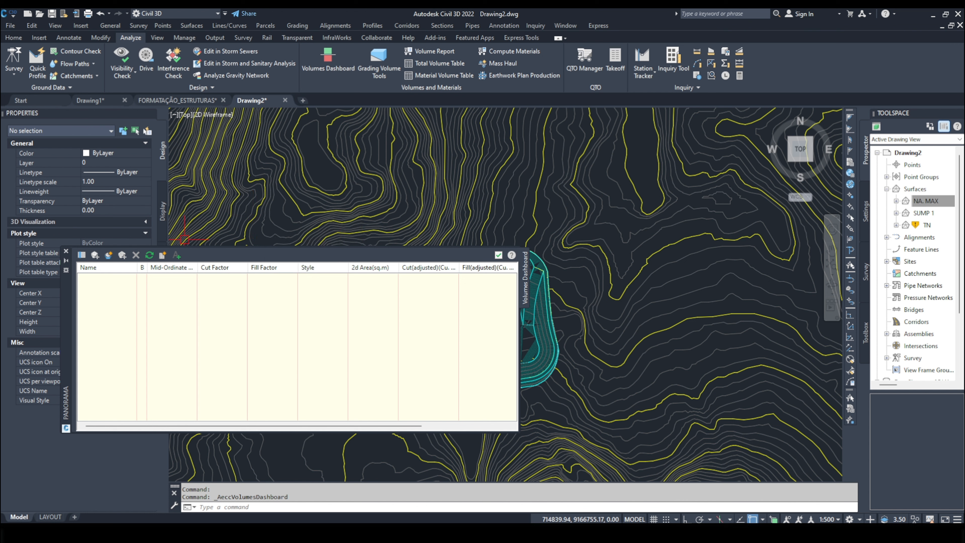
{"action": "left_click", "coordinate": [109, 256]}
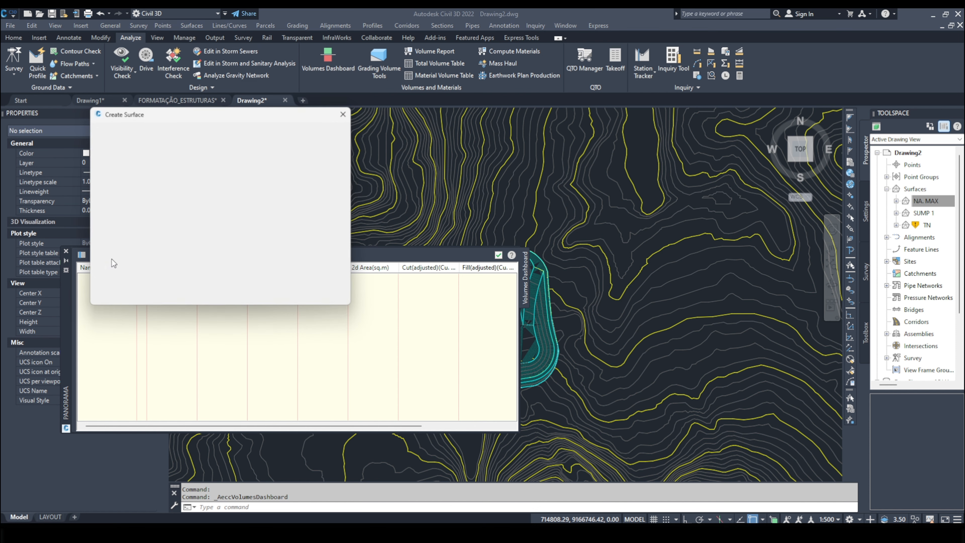
{"action": "left_click", "coordinate": [278, 179]}
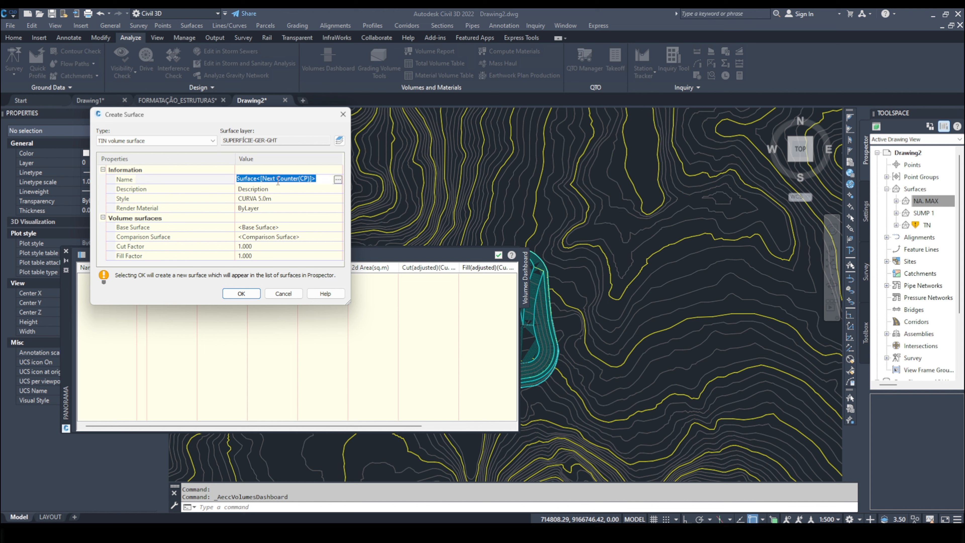
{"action": "type", "text": "VOLUME"}
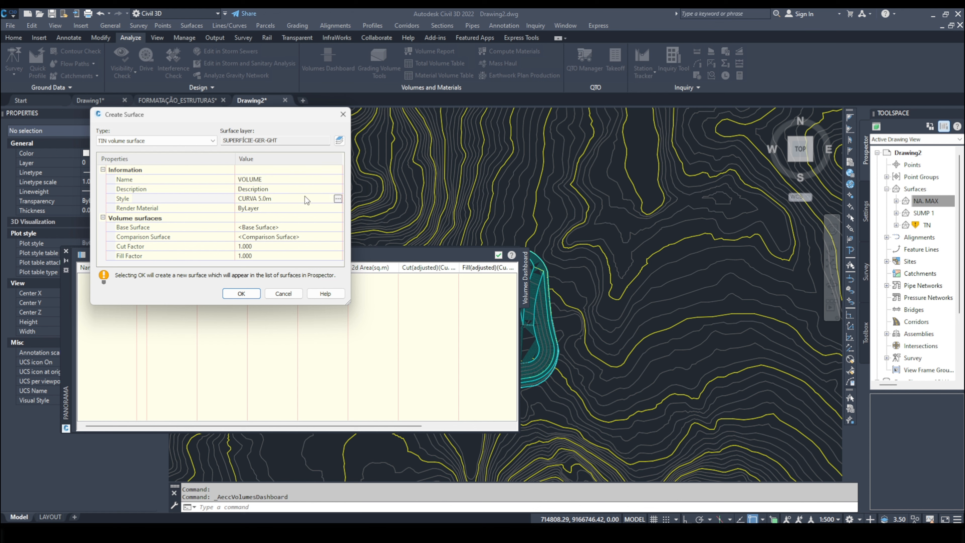
- Set the new volume surface's style to FAIXAS DE ELEVAÇÃO
{"action": "left_click", "coordinate": [315, 198]}
{"action": "left_click", "coordinate": [338, 199]}
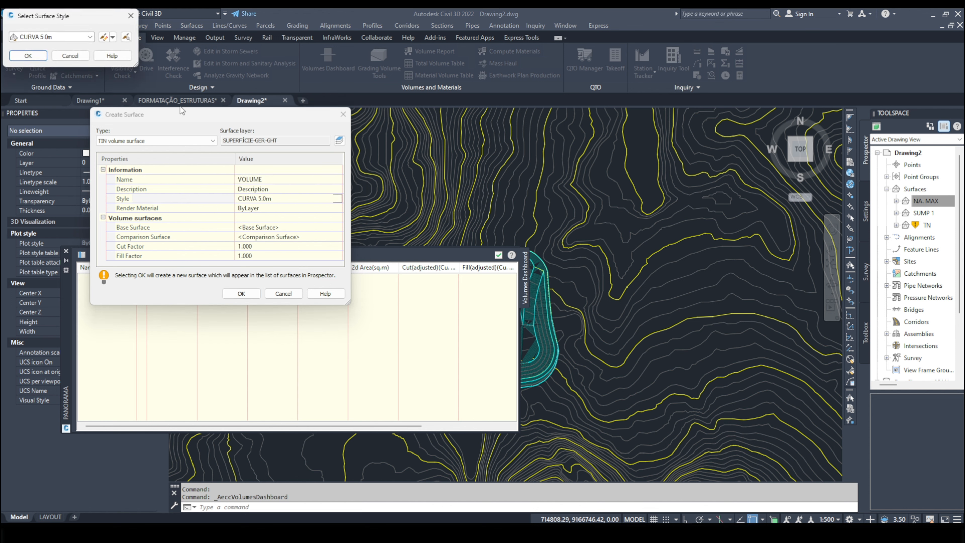
{"action": "left_click", "coordinate": [83, 36]}
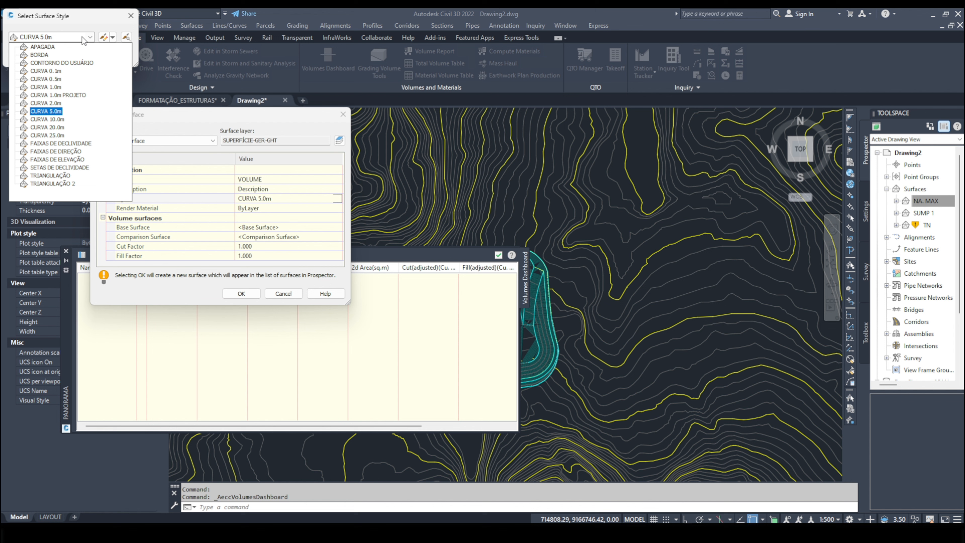
{"action": "left_click", "coordinate": [78, 159]}
{"action": "left_click", "coordinate": [37, 55]}
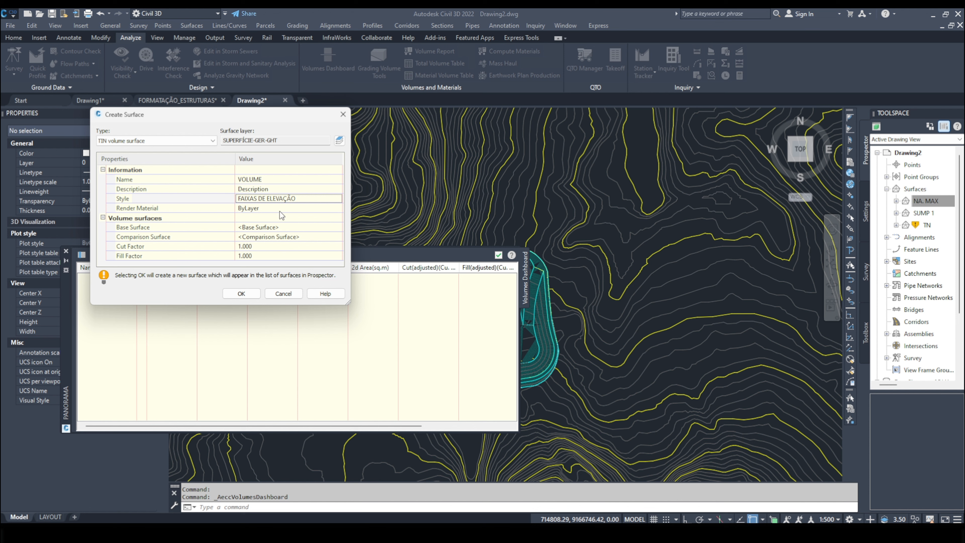
- Assign SUMP 1 as the base surface and NA. MAX as the comparison surface, and create the volume surface
{"action": "left_click", "coordinate": [277, 227]}
{"action": "left_click", "coordinate": [338, 227]}
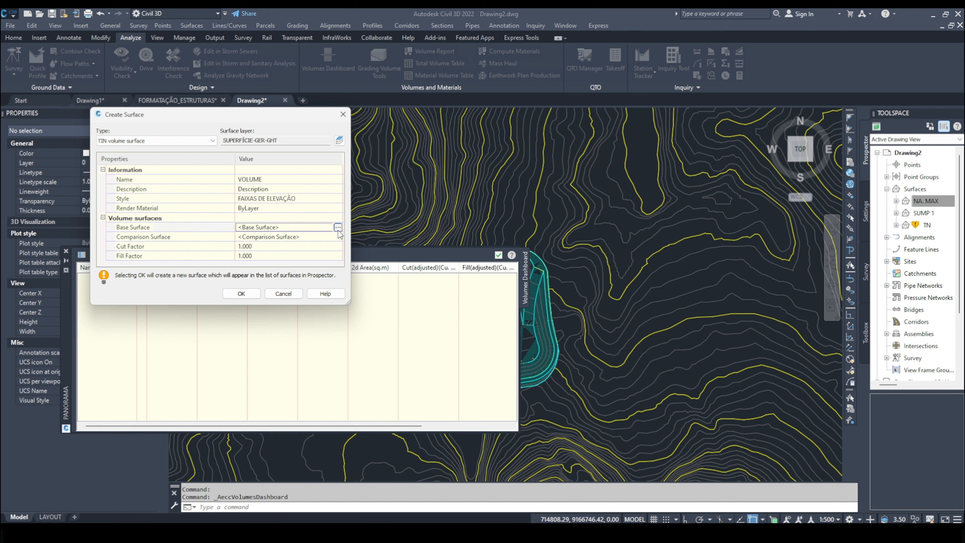
{"action": "left_click", "coordinate": [122, 172]}
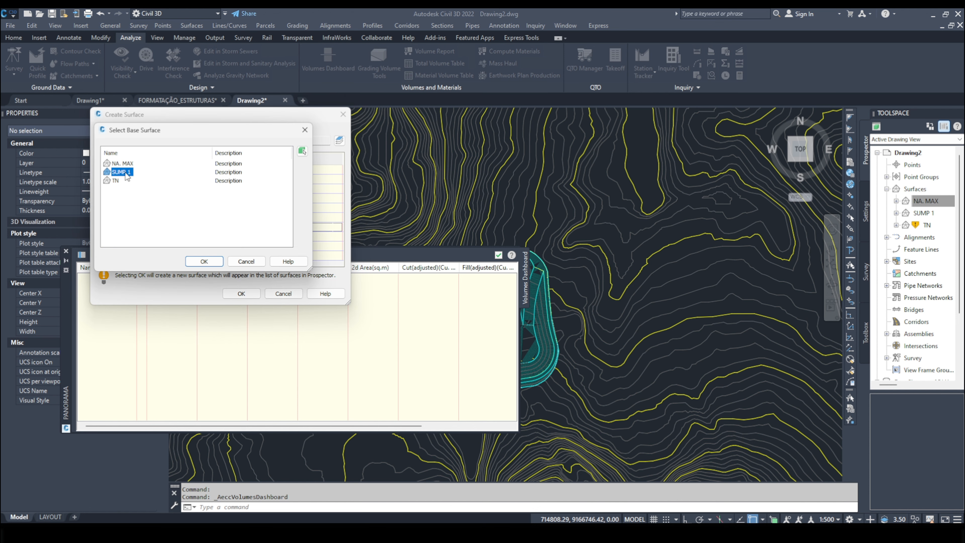
{"action": "left_click", "coordinate": [214, 263]}
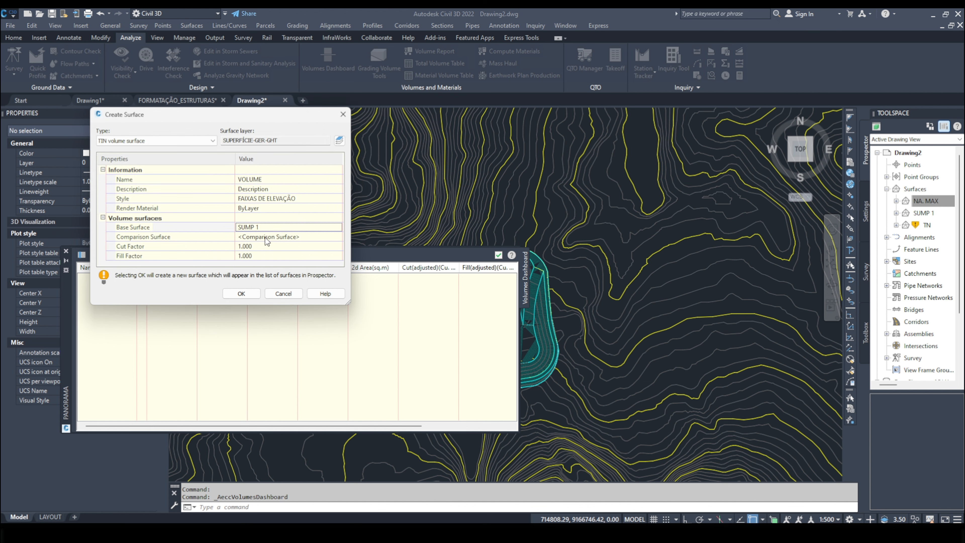
{"action": "left_click", "coordinate": [291, 236]}
{"action": "left_click", "coordinate": [337, 237]}
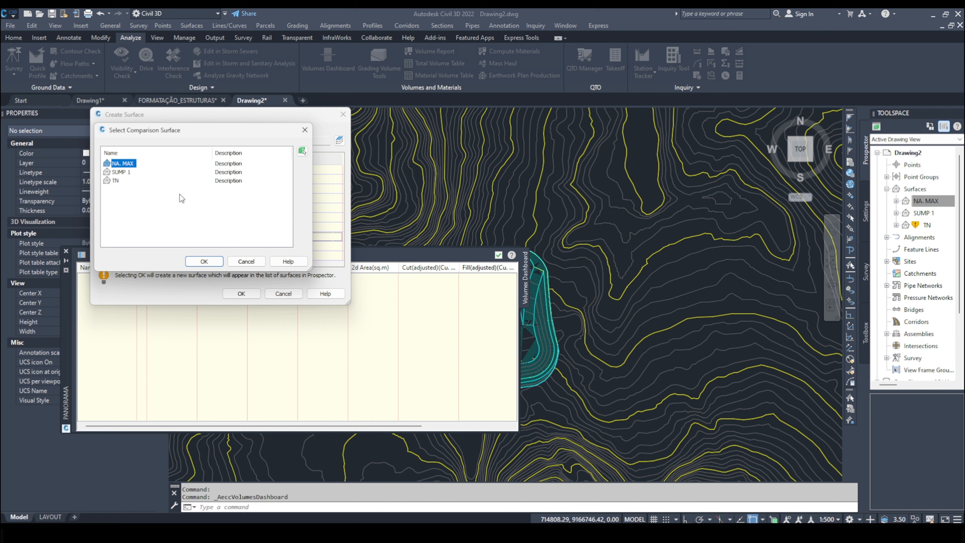
{"action": "left_click", "coordinate": [204, 261]}
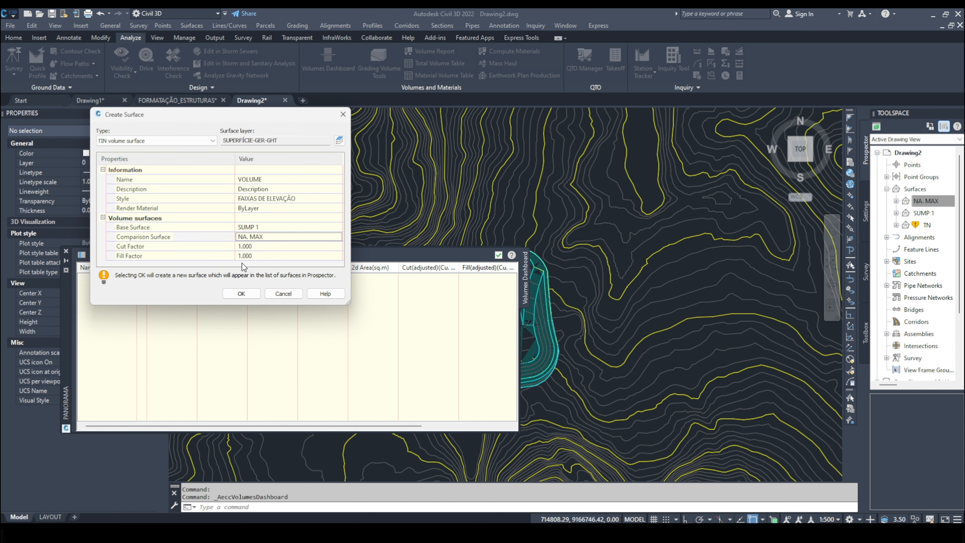
{"action": "left_click", "coordinate": [253, 293]}
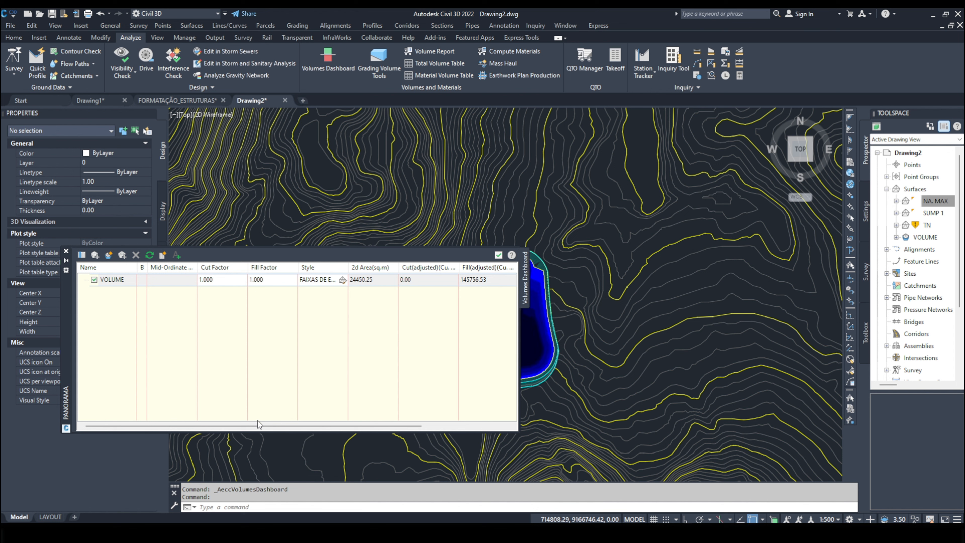
- Review the area, cut, fill and net volumes of VOLUME in the Volumes Dashboard and close it
{"action": "left_click_drag", "start_coordinate": [260, 430], "coordinate": [316, 429]}
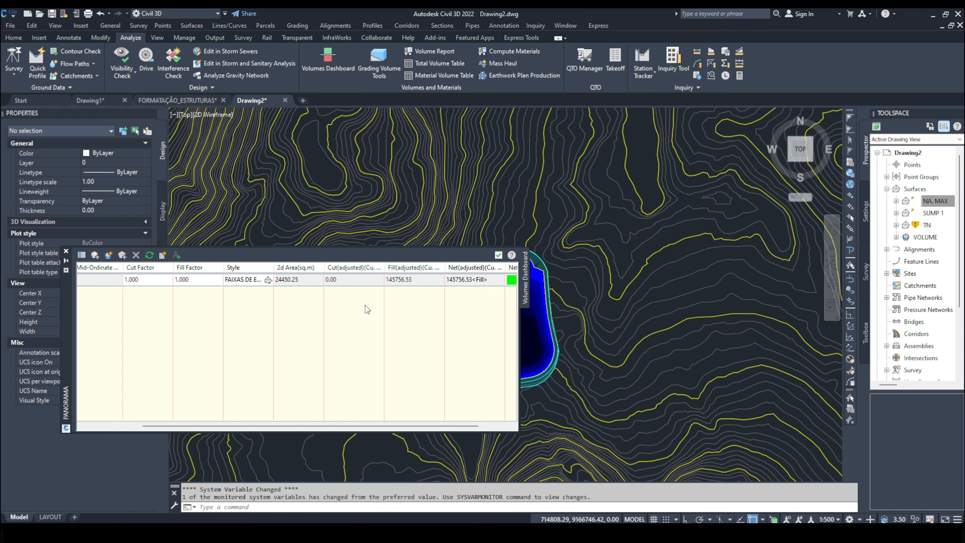
{"action": "left_click_drag", "start_coordinate": [348, 427], "coordinate": [282, 428]}
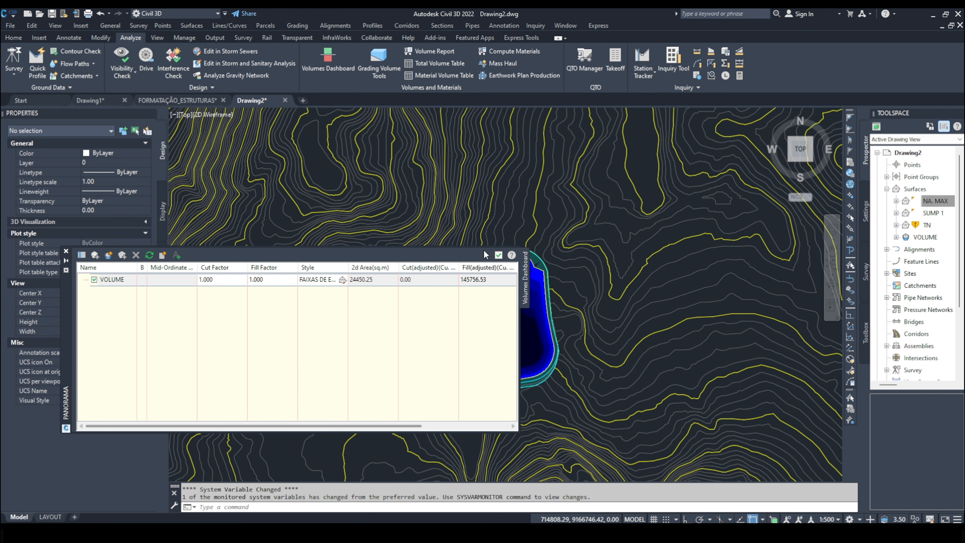
{"action": "left_click", "coordinate": [498, 255]}
- Examine the elevation bands of the VOLUME surface inside the sump, especially around the ramp and upper curved edge
{"action": "scroll", "coordinate": [523, 269], "scroll_direction": "up", "scroll_amount": 4}
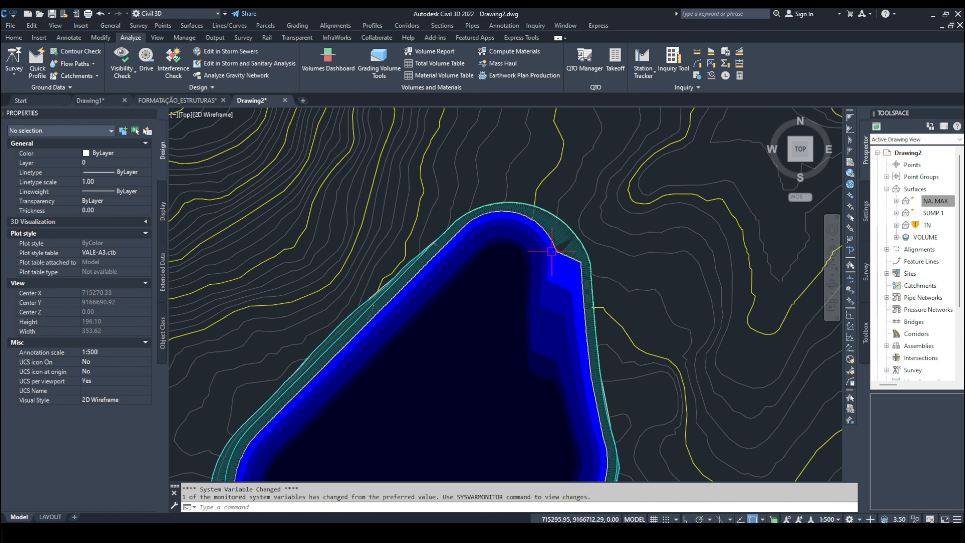
{"action": "scroll", "coordinate": [494, 266], "scroll_direction": "down", "scroll_amount": 4}
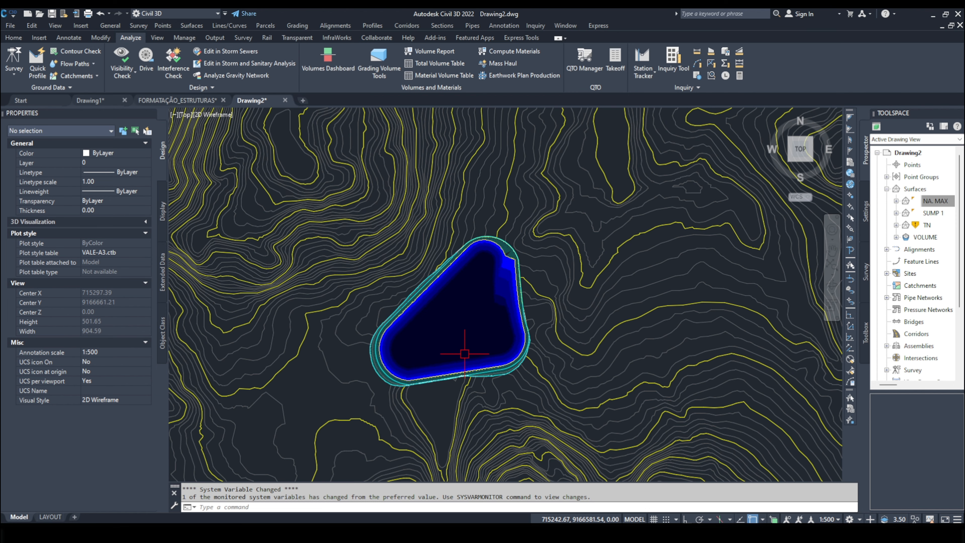
{"action": "mouse_move", "coordinate": [464, 353]}
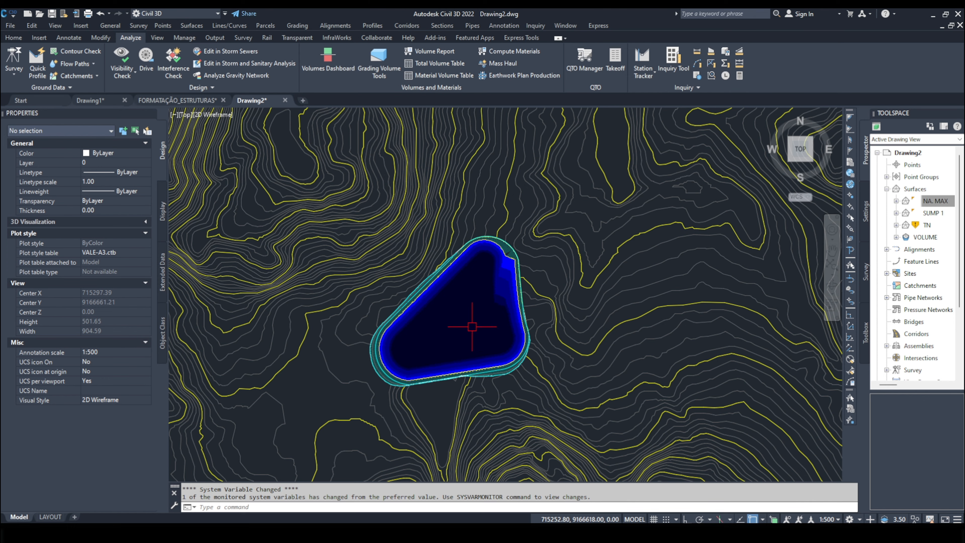
{"action": "scroll", "coordinate": [500, 283], "scroll_direction": "up", "scroll_amount": 2}
{"action": "mouse_move", "coordinate": [502, 289]}
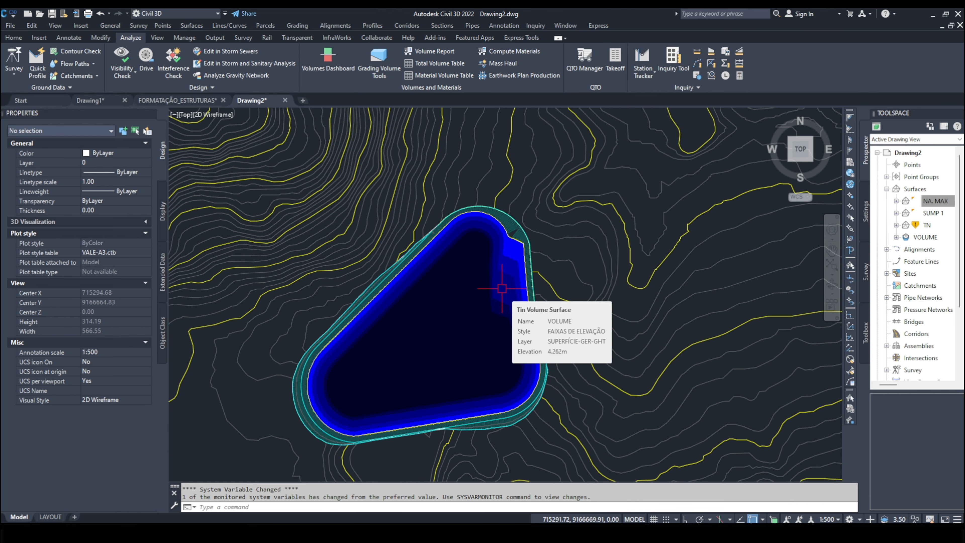
{"action": "scroll", "coordinate": [502, 288], "scroll_direction": "down", "scroll_amount": 2}
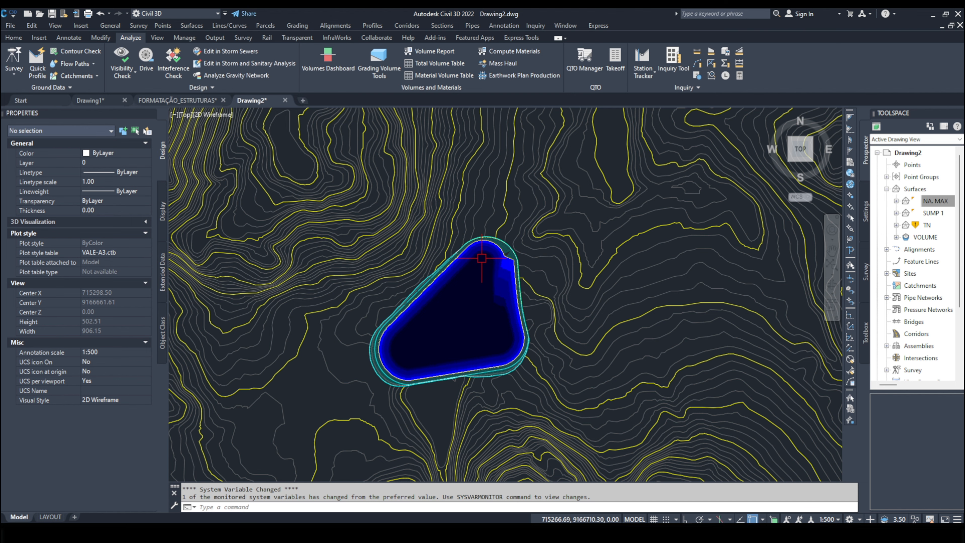
{"action": "scroll", "coordinate": [513, 260], "scroll_direction": "down", "scroll_amount": 2}
{"action": "scroll", "coordinate": [512, 258], "scroll_direction": "up", "scroll_amount": 2}
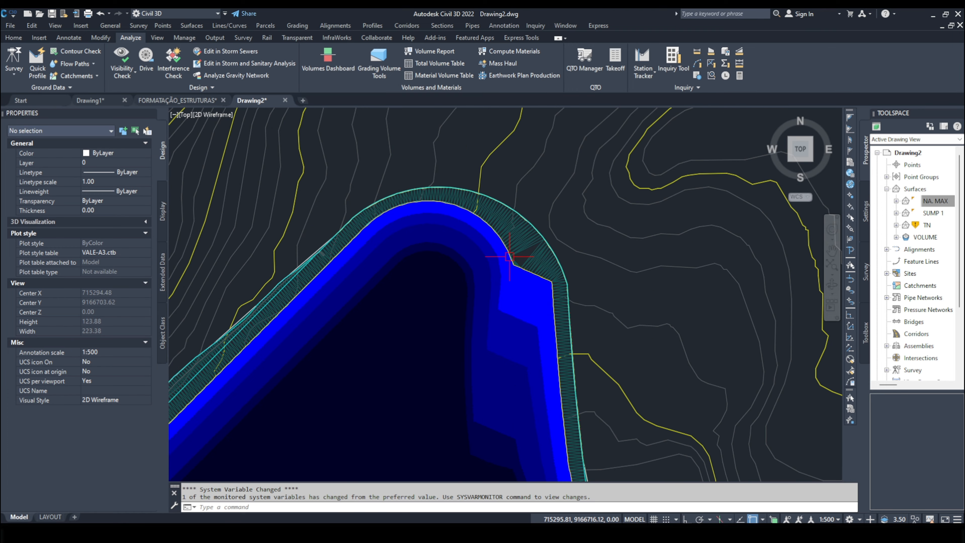
{"action": "scroll", "coordinate": [509, 258], "scroll_direction": "down", "scroll_amount": 7}
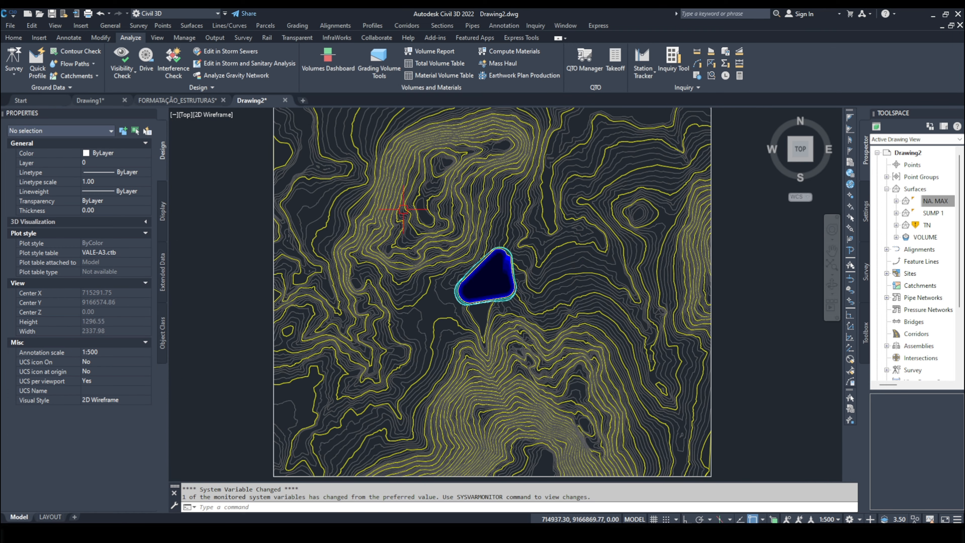
{"action": "scroll", "coordinate": [509, 233], "scroll_direction": "up", "scroll_amount": 9}
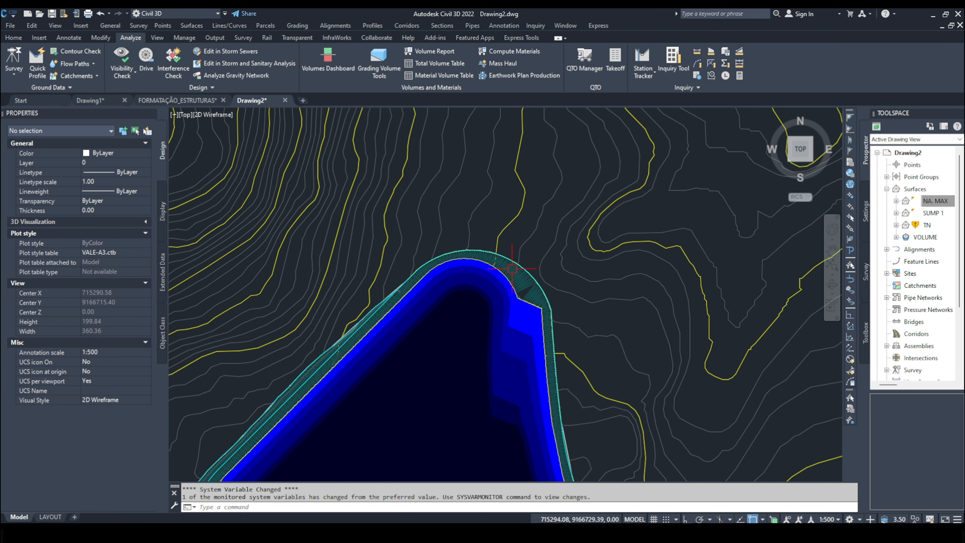
{"action": "scroll", "coordinate": [487, 278], "scroll_direction": "up", "scroll_amount": 2}
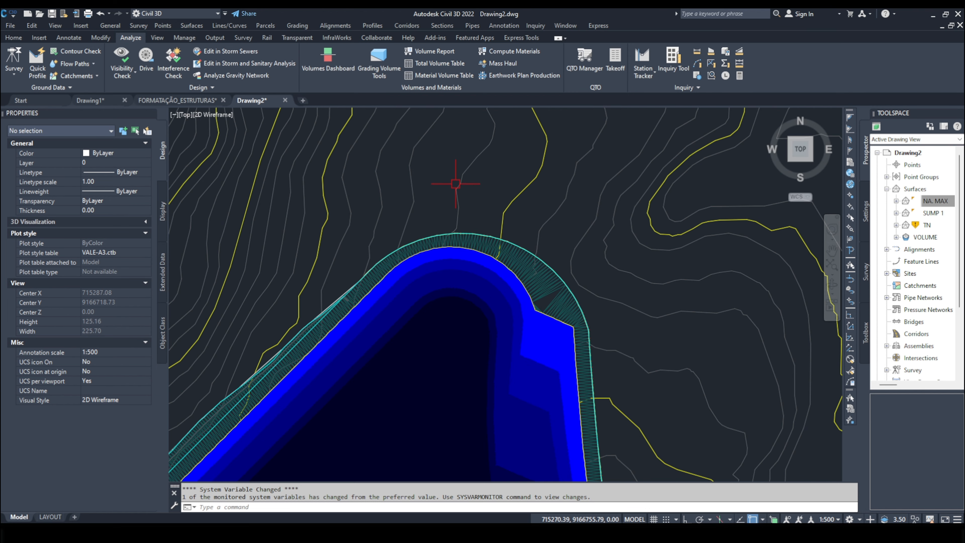
{"action": "scroll", "coordinate": [618, 250], "scroll_direction": "down", "scroll_amount": 2}
{"action": "scroll", "coordinate": [475, 266], "scroll_direction": "up", "scroll_amount": 6}
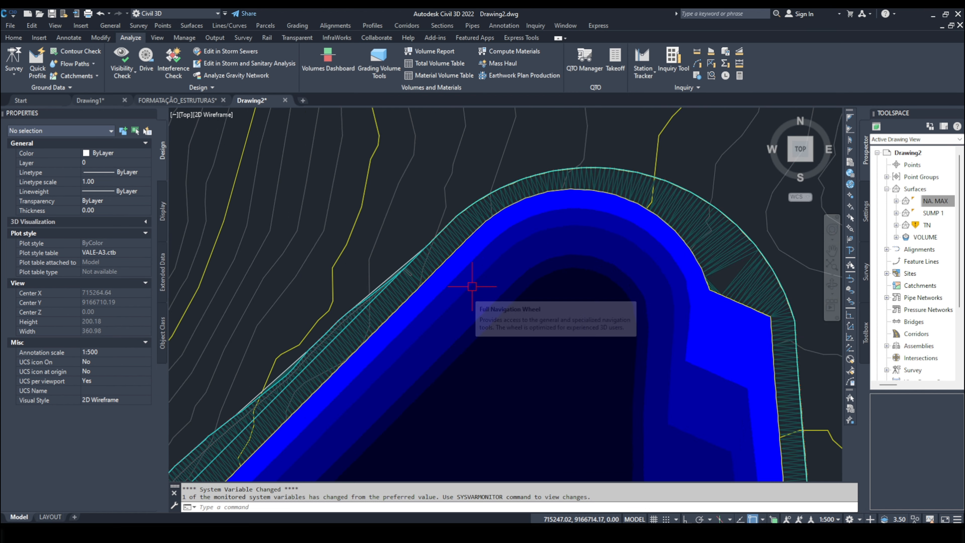
{"action": "scroll", "coordinate": [547, 177], "scroll_direction": "down", "scroll_amount": 2}
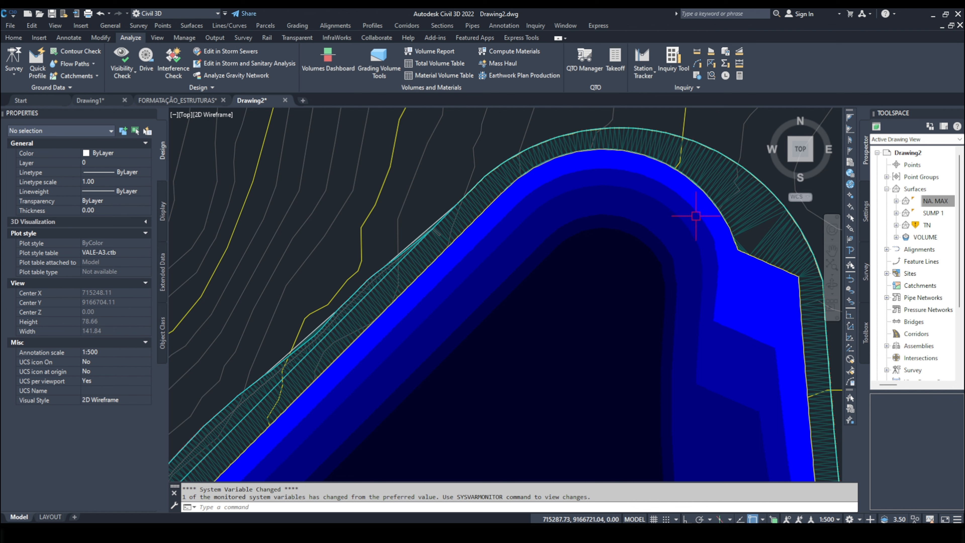
- Examine the whole banded VOLUME surface within the surrounding terrain contours
{"action": "scroll", "coordinate": [769, 248], "scroll_direction": "down", "scroll_amount": 2}
{"action": "scroll", "coordinate": [760, 323], "scroll_direction": "down", "scroll_amount": 2}
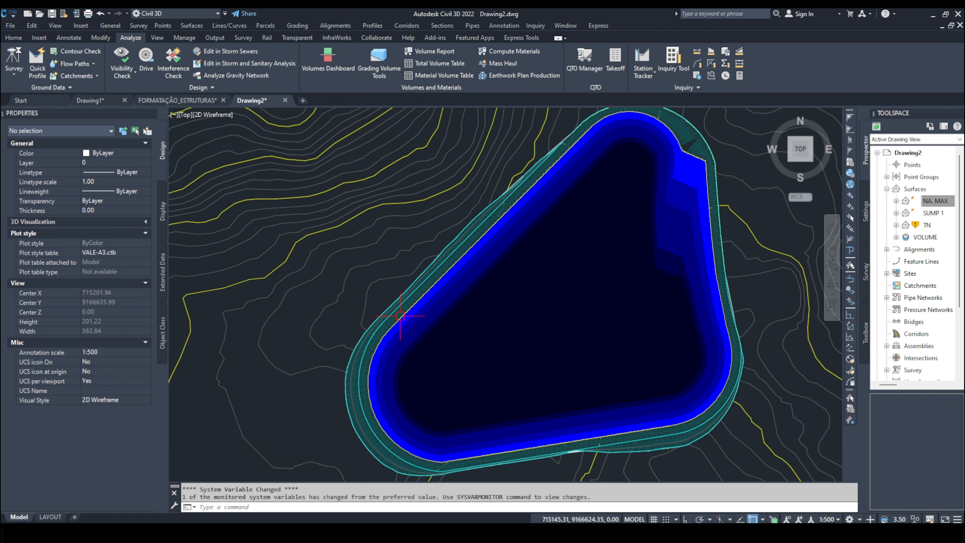
{"action": "scroll", "coordinate": [401, 315], "scroll_direction": "up", "scroll_amount": 4}
{"action": "scroll", "coordinate": [401, 315], "scroll_direction": "down", "scroll_amount": 8}
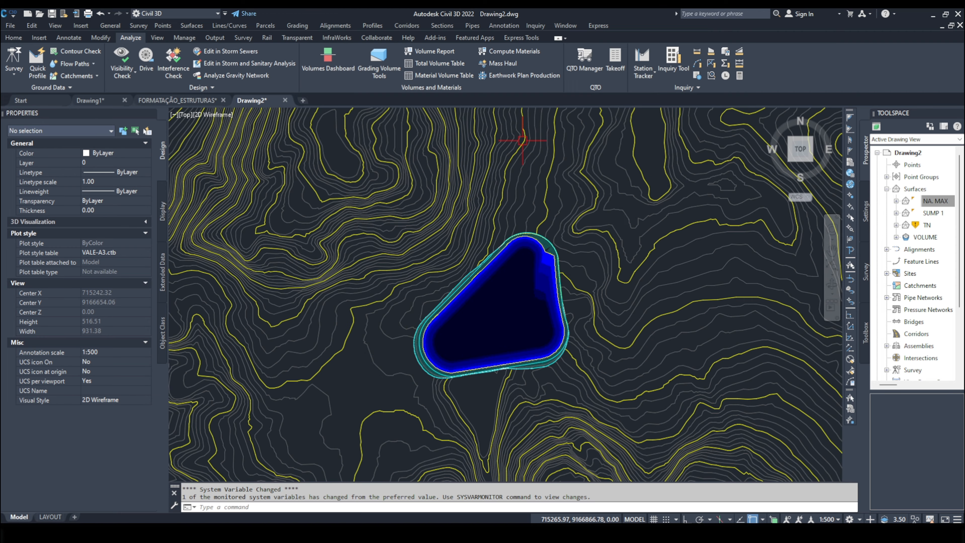
{"action": "scroll", "coordinate": [523, 203], "scroll_direction": "down", "scroll_amount": 2}
{"action": "middle_click_drag", "start_coordinate": [577, 191], "coordinate": [529, 218]}
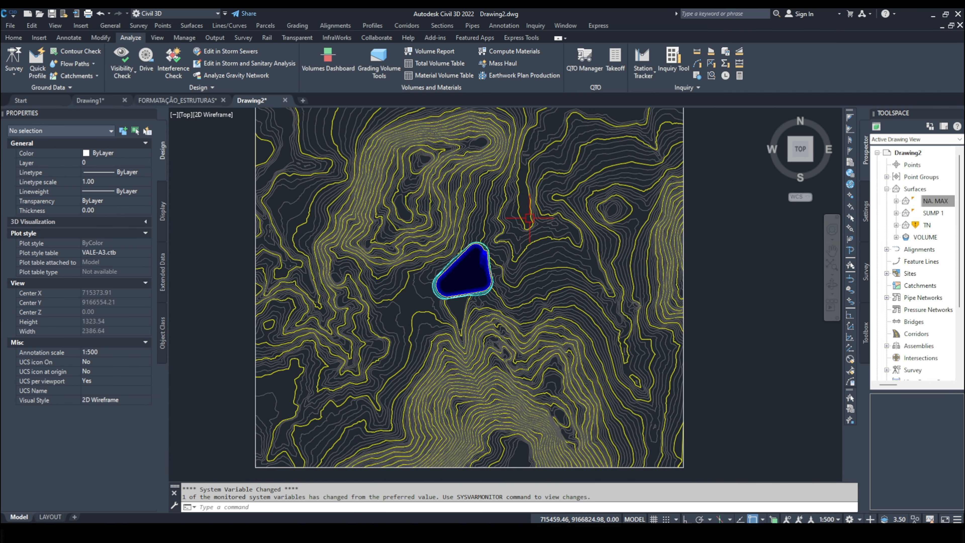
{"action": "scroll", "coordinate": [493, 252], "scroll_direction": "up", "scroll_amount": 3}
{"action": "middle_click_drag", "start_coordinate": [413, 276], "coordinate": [461, 280]}
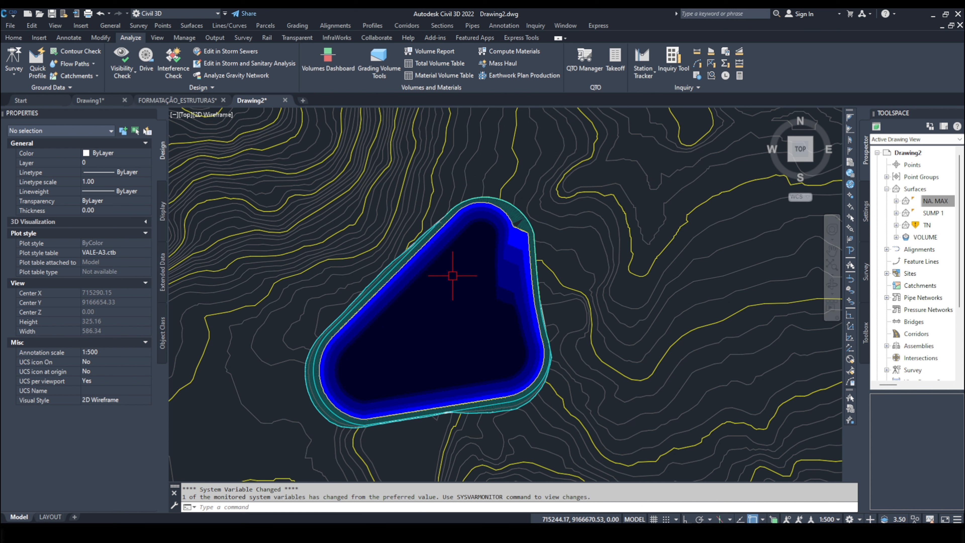
- Open the surface properties of VOLUME and set its elevation ranges to be created by range interval
{"action": "left_click", "coordinate": [457, 274]}
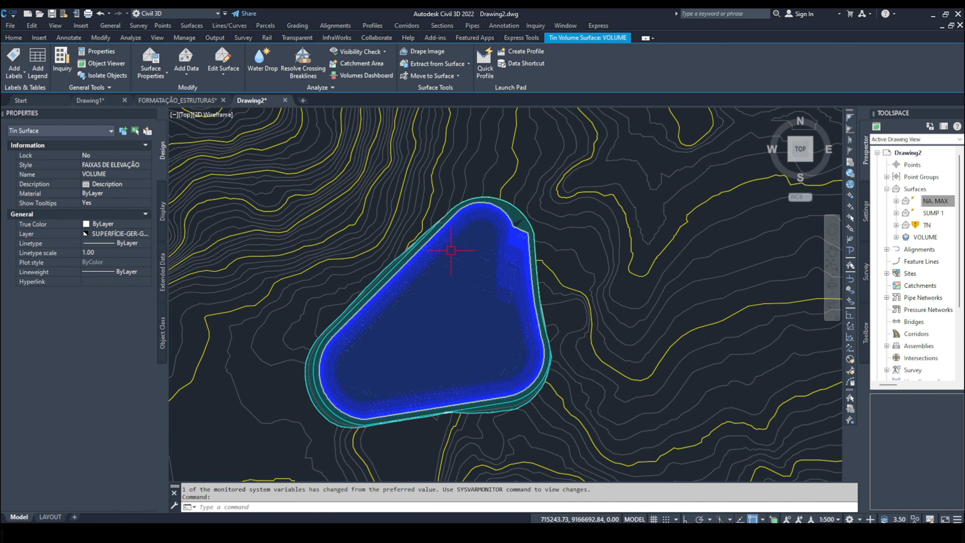
{"action": "right_click", "coordinate": [441, 284]}
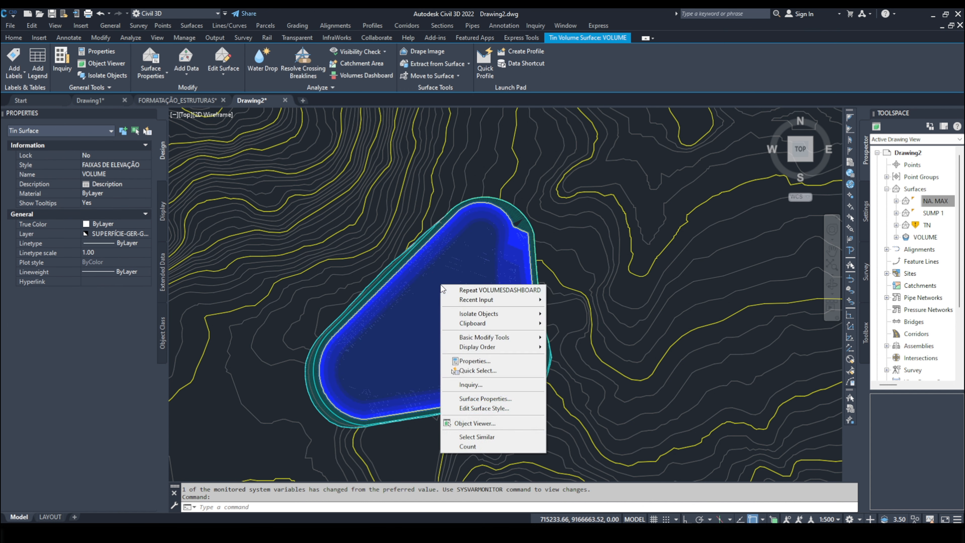
{"action": "left_click", "coordinate": [520, 398]}
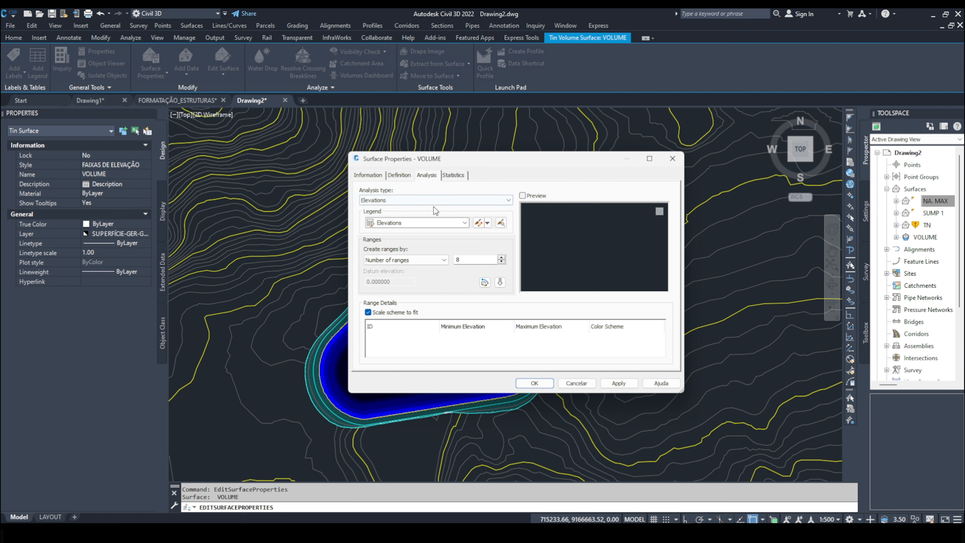
{"action": "left_click", "coordinate": [437, 260]}
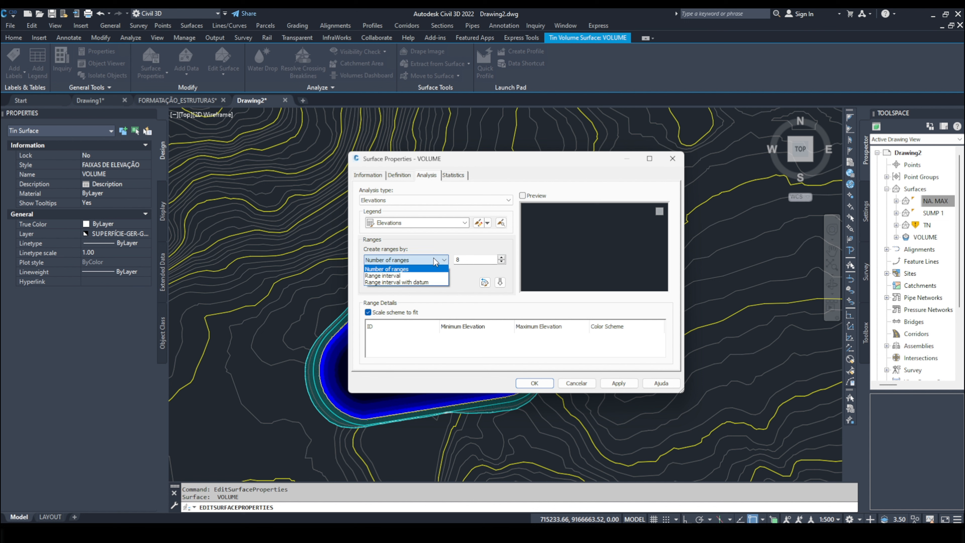
{"action": "left_click", "coordinate": [387, 277]}
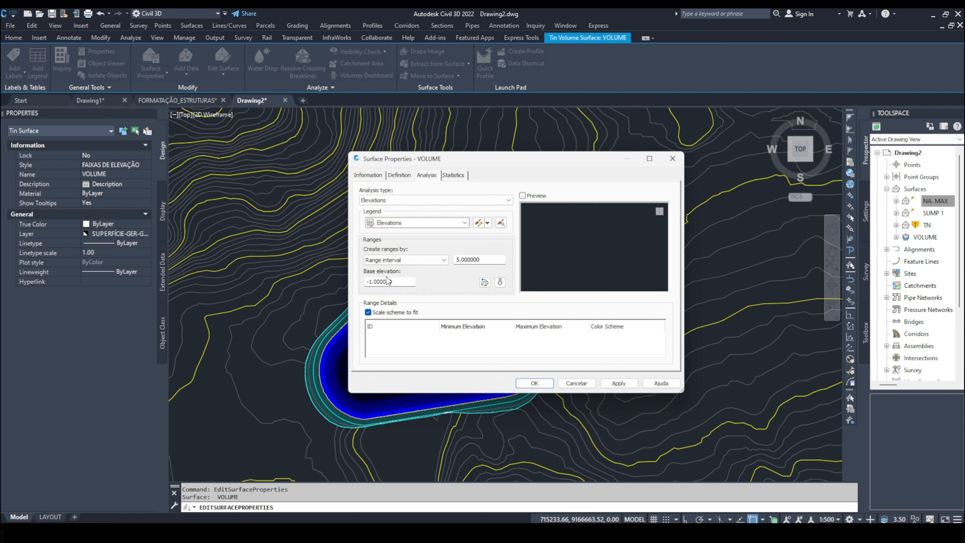
- Set the range interval to 1 and the base elevation to 0, and run the elevation analysis
{"action": "double_click", "coordinate": [484, 260]}
{"action": "type", "text": "1"}
{"action": "key", "text": "Tab"}
{"action": "type", "text": "0"}
{"action": "left_click", "coordinate": [500, 283]}
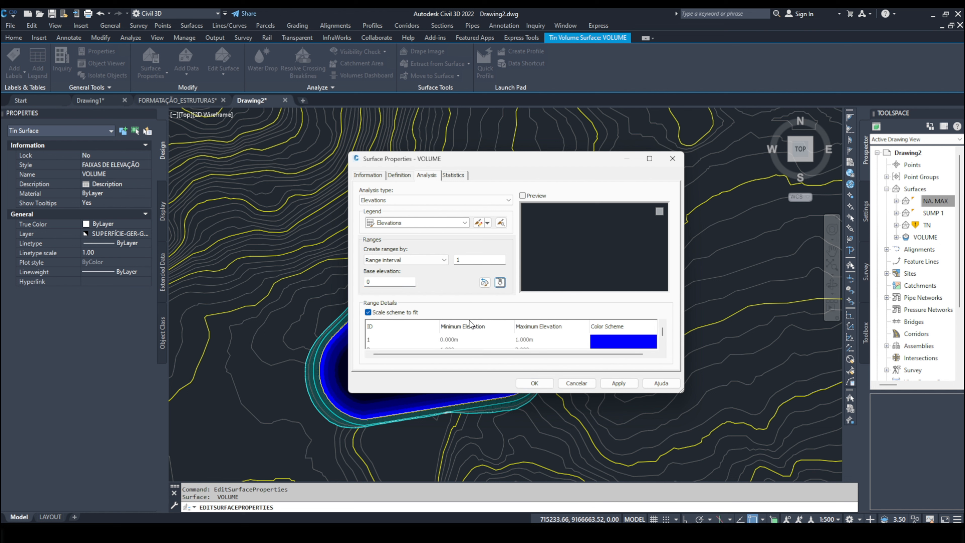
- Review the generated elevation ranges and apply the VOLUME surface properties
{"action": "scroll", "coordinate": [414, 336], "scroll_direction": "down", "scroll_amount": 3}
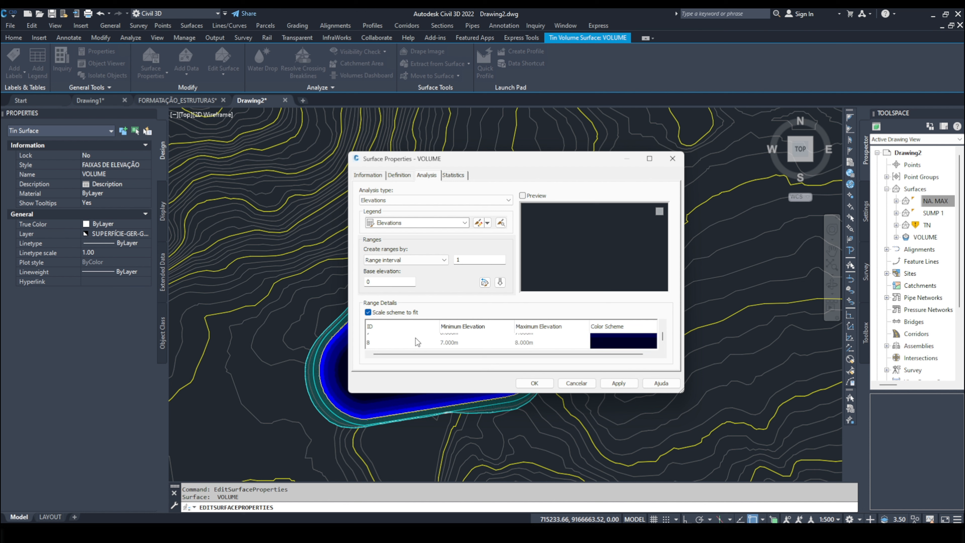
{"action": "scroll", "coordinate": [416, 339], "scroll_direction": "up", "scroll_amount": 3}
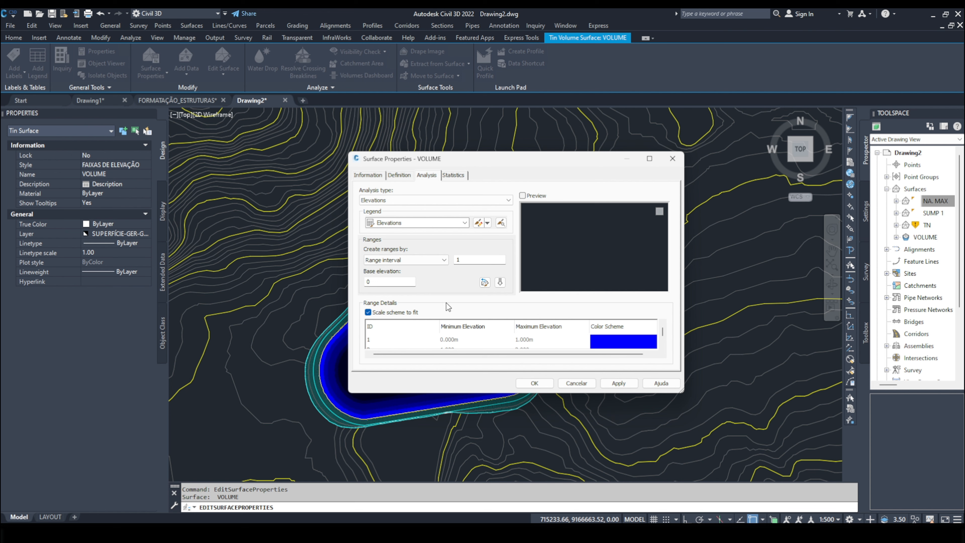
{"action": "left_click", "coordinate": [618, 383]}
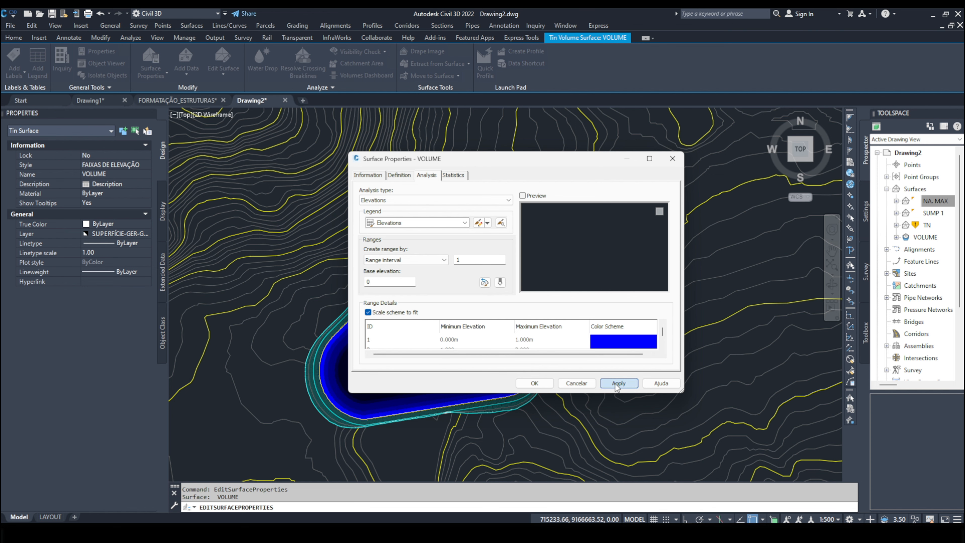
{"action": "left_click", "coordinate": [533, 380]}
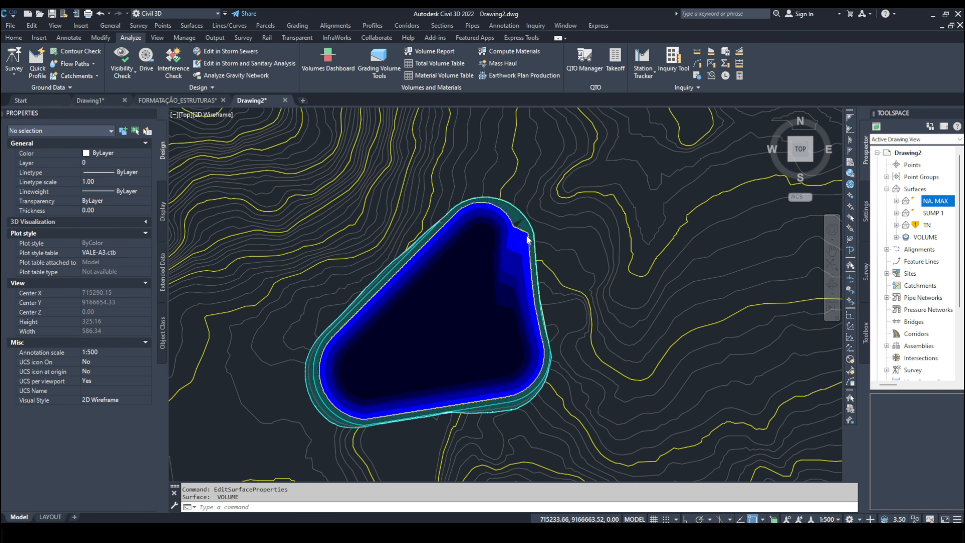
- Add a dynamic Elevations legend table for the VOLUME surface in the empty area east of the terrain boundary
{"action": "scroll", "coordinate": [505, 224], "scroll_direction": "up", "scroll_amount": 5}
{"action": "scroll", "coordinate": [506, 222], "scroll_direction": "down", "scroll_amount": 4}
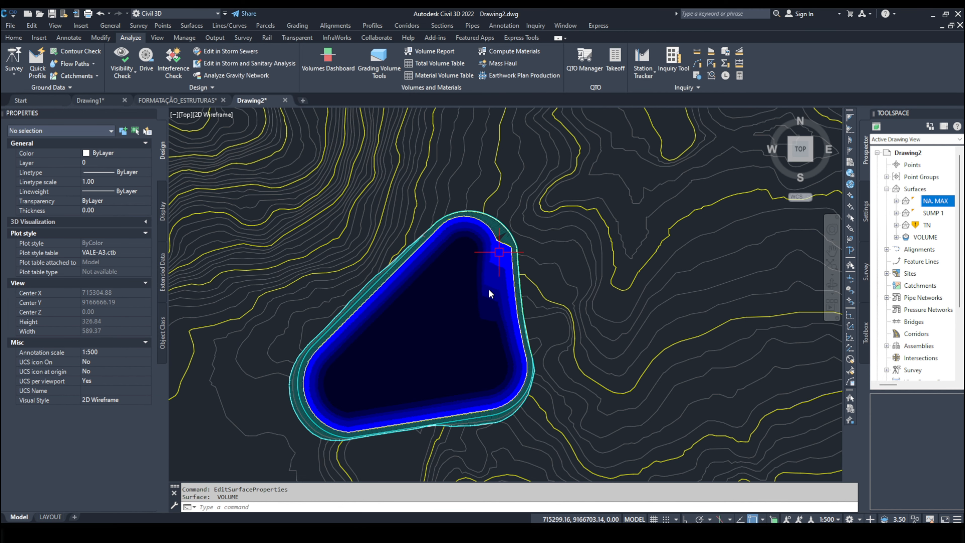
{"action": "scroll", "coordinate": [387, 376], "scroll_direction": "up", "scroll_amount": 2}
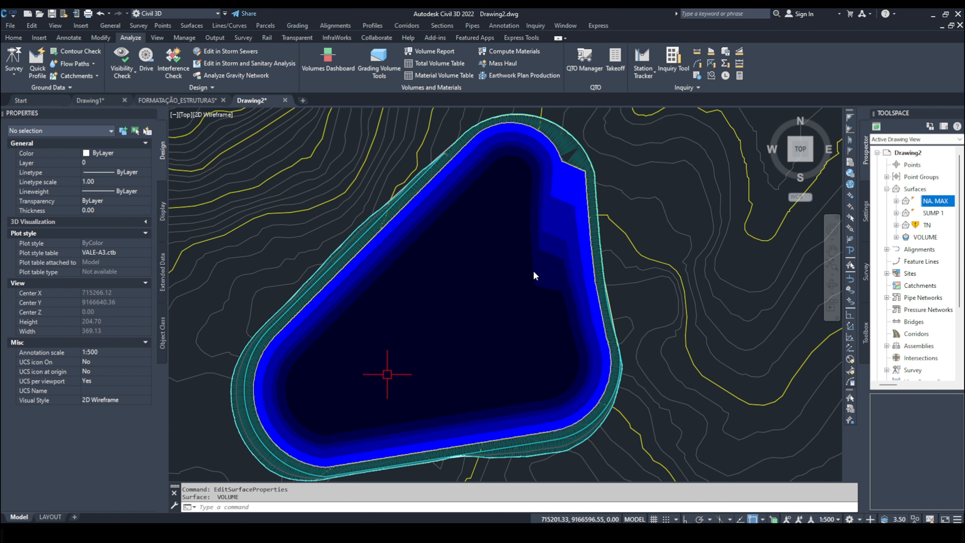
{"action": "scroll", "coordinate": [534, 272], "scroll_direction": "down", "scroll_amount": 2}
{"action": "left_click", "coordinate": [527, 265]}
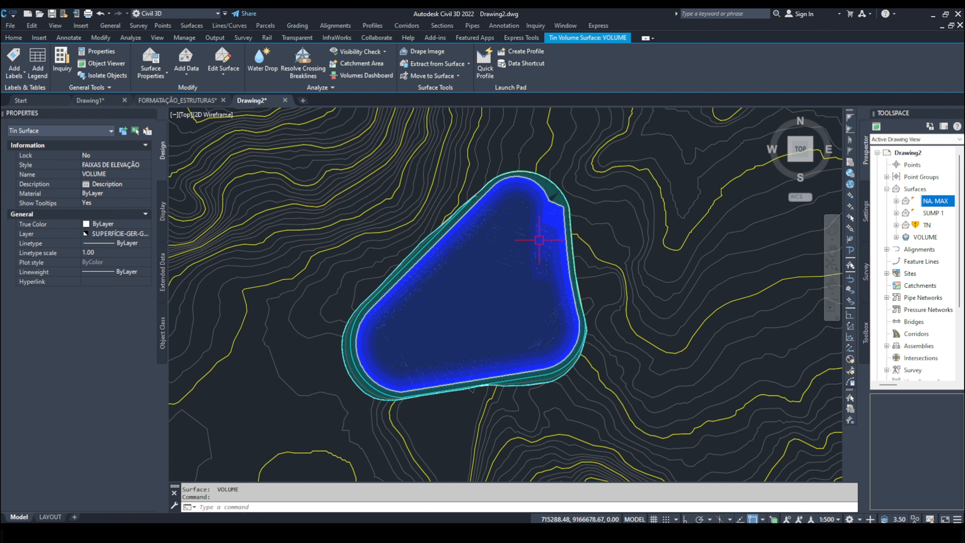
{"action": "left_click", "coordinate": [38, 66]}
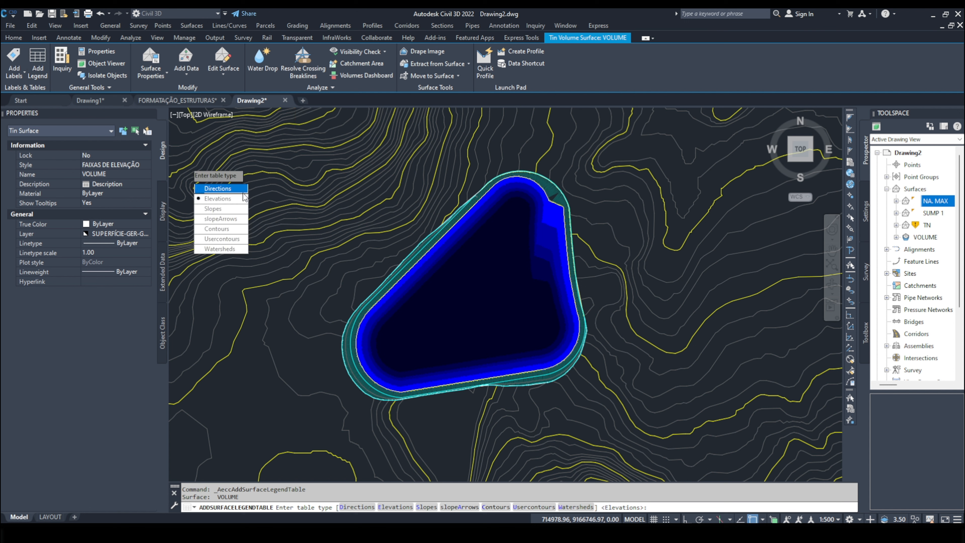
{"action": "left_click", "coordinate": [220, 199]}
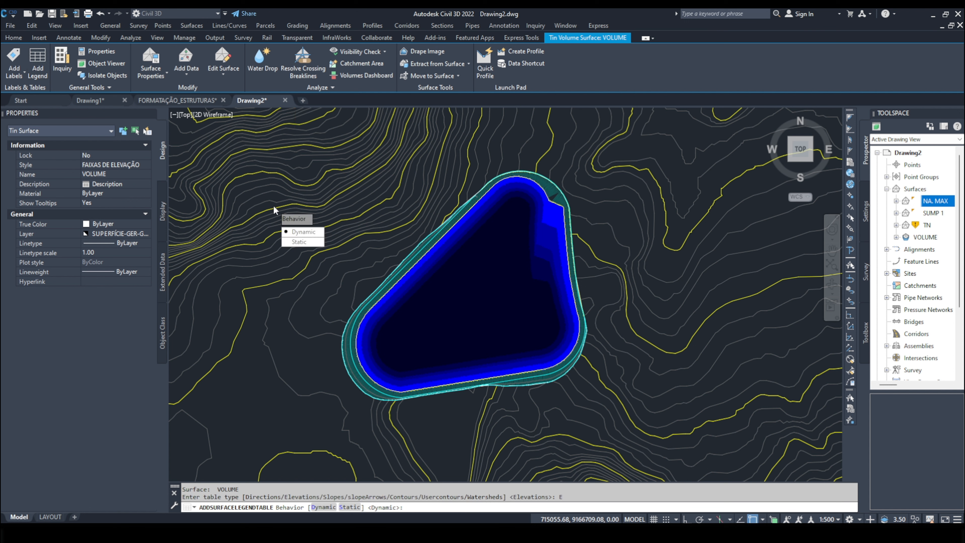
{"action": "left_click", "coordinate": [305, 232]}
{"action": "scroll", "coordinate": [528, 253], "scroll_direction": "down", "scroll_amount": 4}
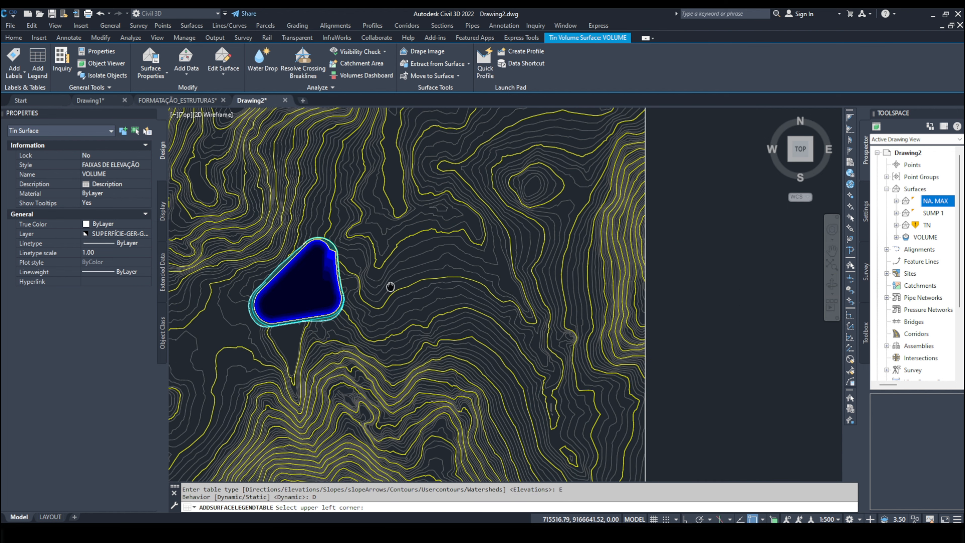
{"action": "middle_click_drag", "start_coordinate": [657, 273], "coordinate": [634, 292]}
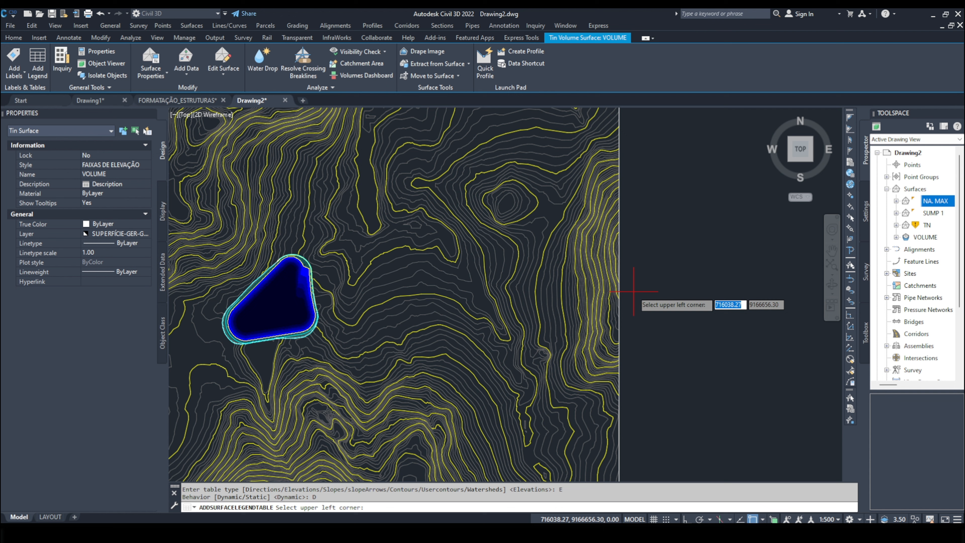
{"action": "left_click", "coordinate": [687, 278]}
- Review the elevation ranges and areas listed in the new Elevations Table
{"action": "scroll", "coordinate": [722, 293], "scroll_direction": "up", "scroll_amount": 5}
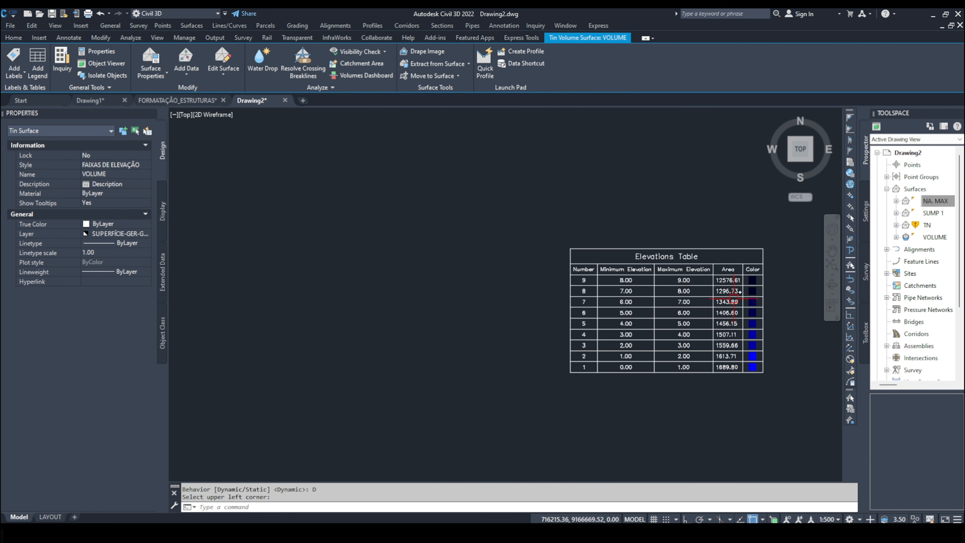
{"action": "scroll", "coordinate": [734, 298], "scroll_direction": "up", "scroll_amount": 3}
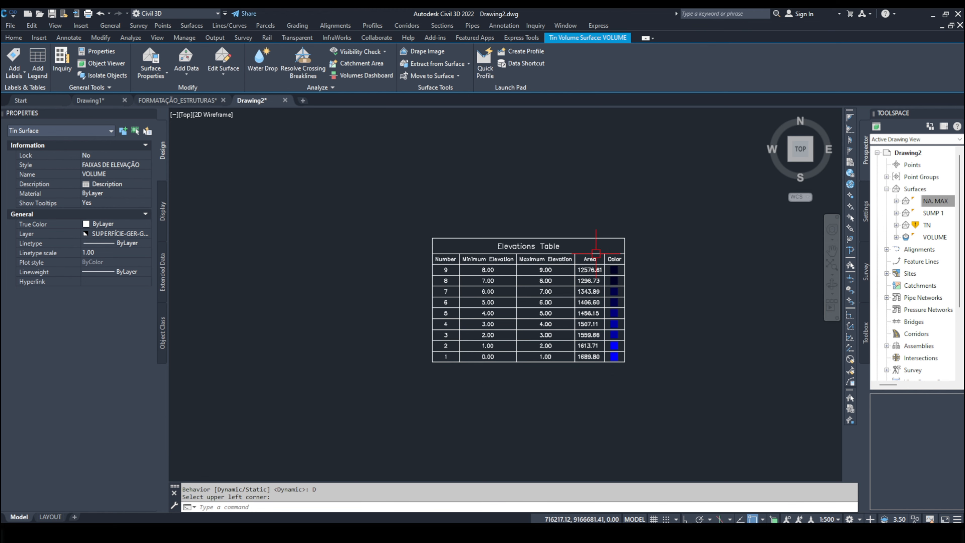
{"action": "scroll", "coordinate": [650, 266], "scroll_direction": "down", "scroll_amount": 8}
- Send the VOLUME surface to the back of the display order
{"action": "scroll", "coordinate": [409, 276], "scroll_direction": "up", "scroll_amount": 10}
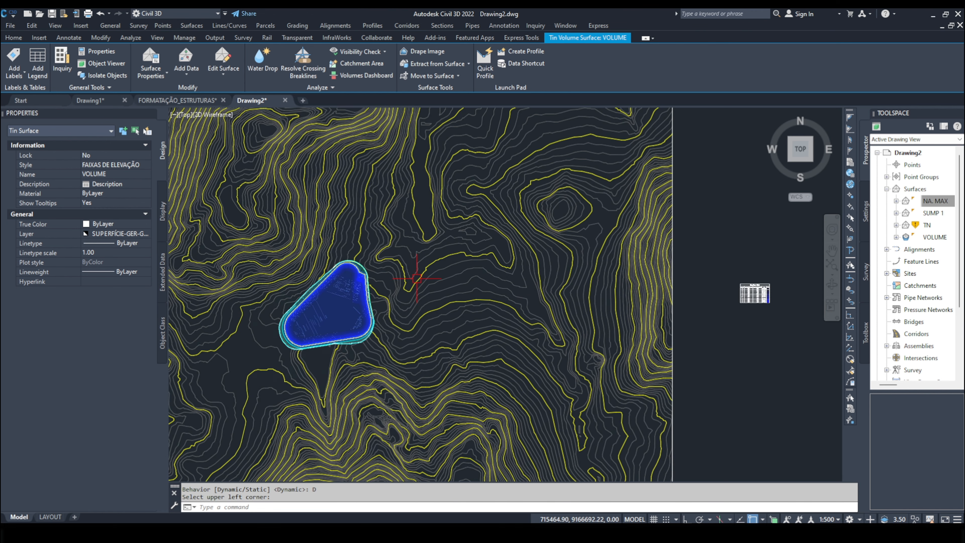
{"action": "key", "text": "Escape"}
{"action": "left_click", "coordinate": [346, 280]}
{"action": "right_click", "coordinate": [323, 295]}
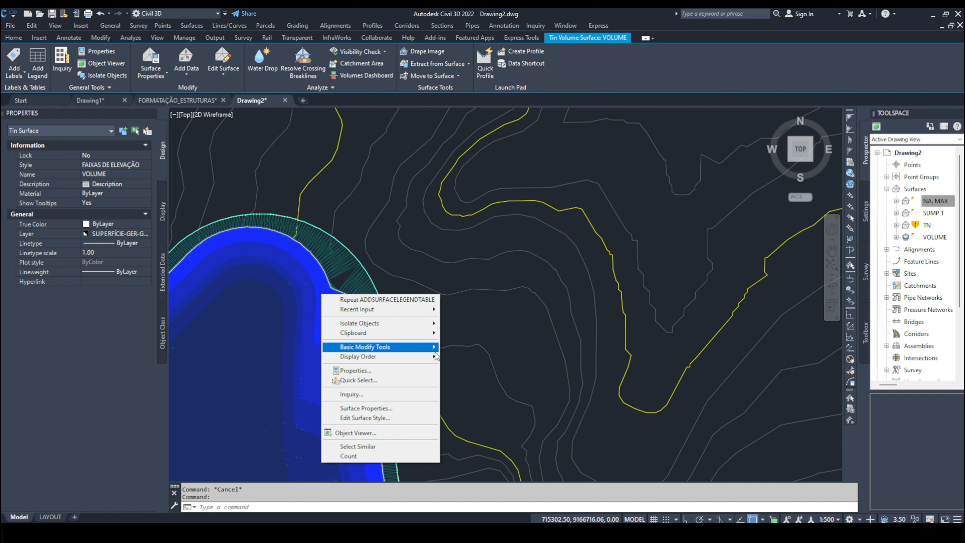
{"action": "mouse_move", "coordinate": [432, 358]}
{"action": "left_click", "coordinate": [473, 368]}
{"action": "scroll", "coordinate": [475, 342], "scroll_direction": "down", "scroll_amount": 5}
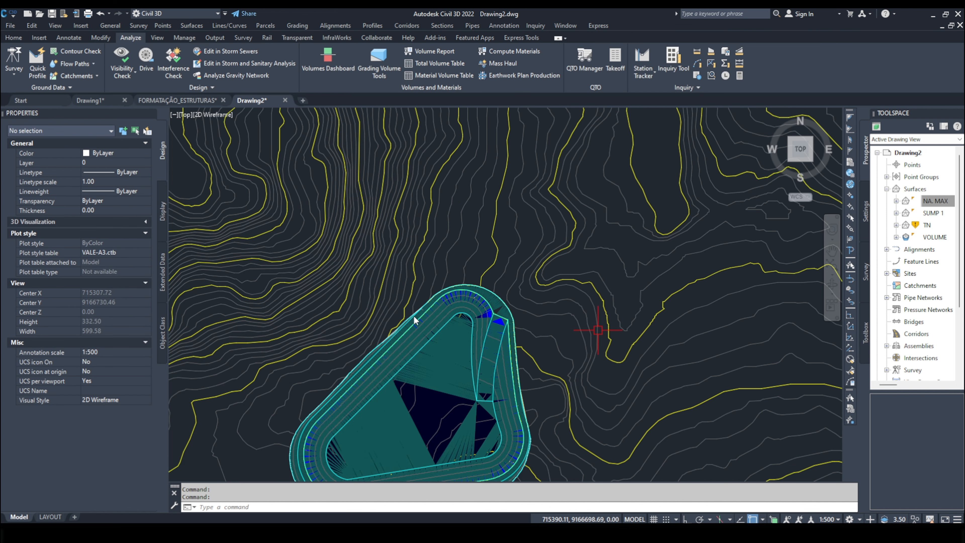
- Check the elevation and area of the polyline outlining the sump floor, and deselect it
{"action": "scroll", "coordinate": [501, 267], "scroll_direction": "up", "scroll_amount": 10}
{"action": "left_click", "coordinate": [571, 340]}
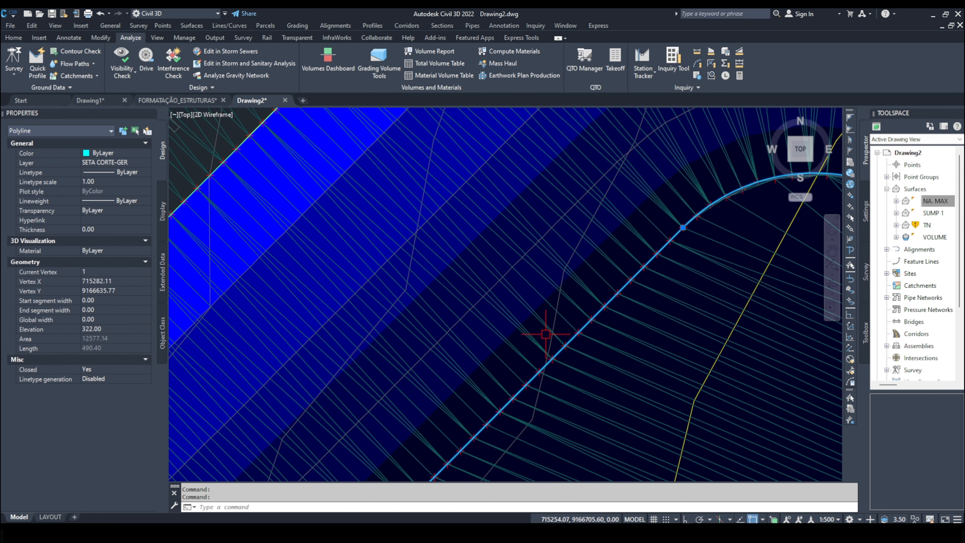
{"action": "scroll", "coordinate": [467, 294], "scroll_direction": "down", "scroll_amount": 3}
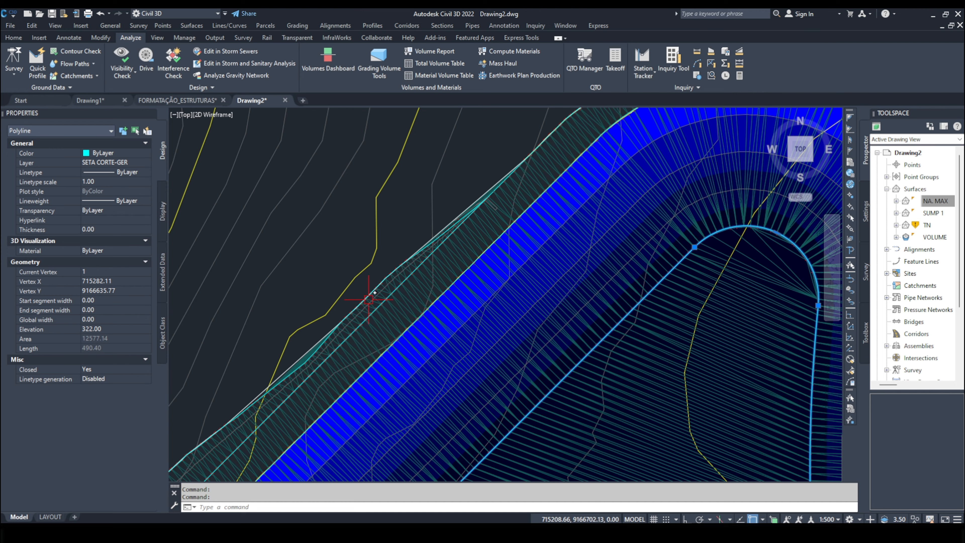
{"action": "scroll", "coordinate": [380, 292], "scroll_direction": "down", "scroll_amount": 3}
{"action": "key", "text": "Escape"}
- Check the elevation of the polyline along the outer edge of the blue elevation bands
{"action": "scroll", "coordinate": [454, 280], "scroll_direction": "up", "scroll_amount": 5}
{"action": "scroll", "coordinate": [454, 280], "scroll_direction": "up", "scroll_amount": 3}
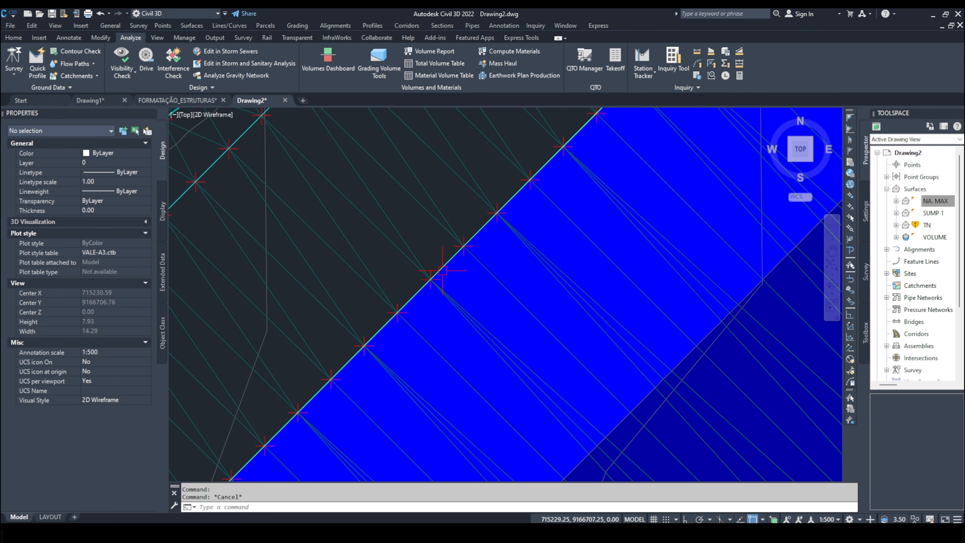
{"action": "left_click", "coordinate": [453, 277]}
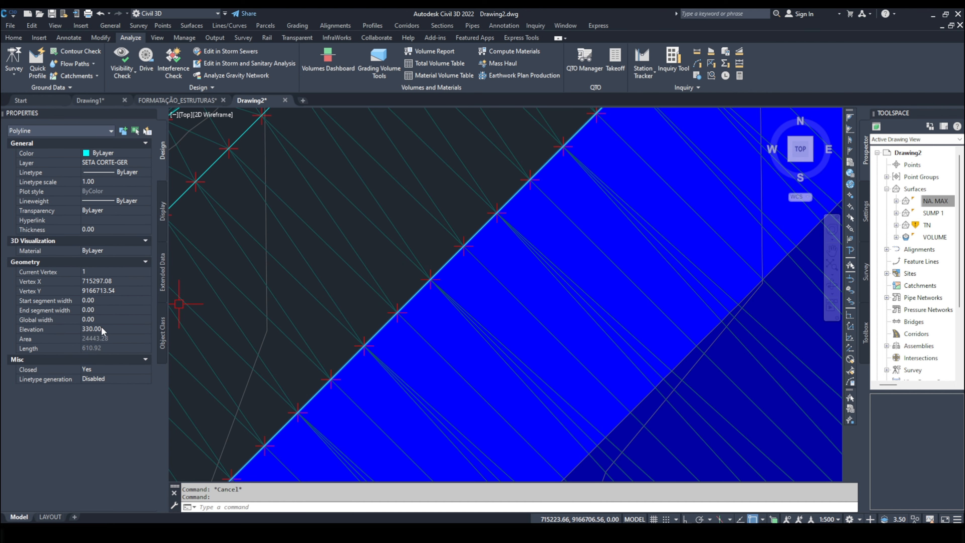
{"action": "scroll", "coordinate": [452, 263], "scroll_direction": "down", "scroll_amount": 5}
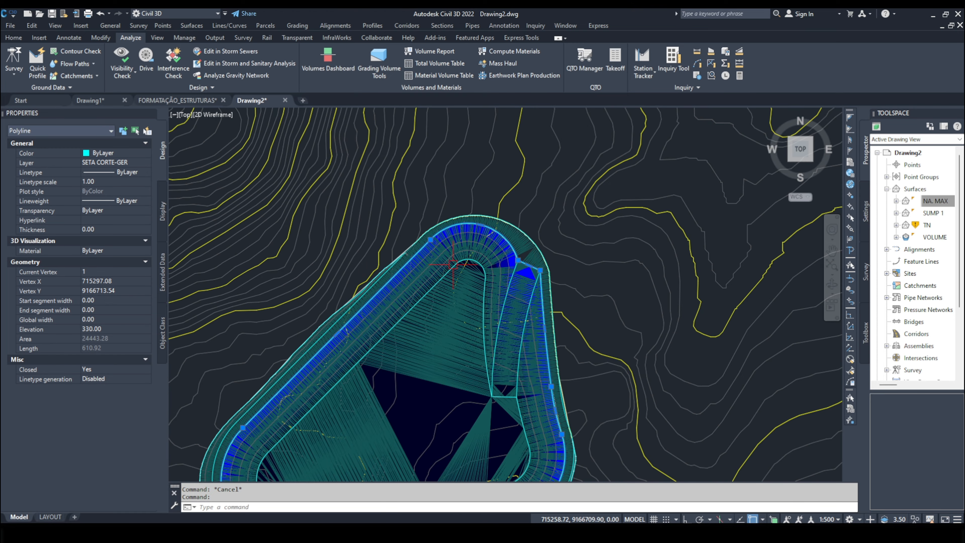
- Examine the Elevations Table, comparing range numbers, areas and band colours from the deepest to the shallowest range
{"action": "scroll", "coordinate": [452, 264], "scroll_direction": "down", "scroll_amount": 8}
{"action": "scroll", "coordinate": [642, 287], "scroll_direction": "up", "scroll_amount": 10}
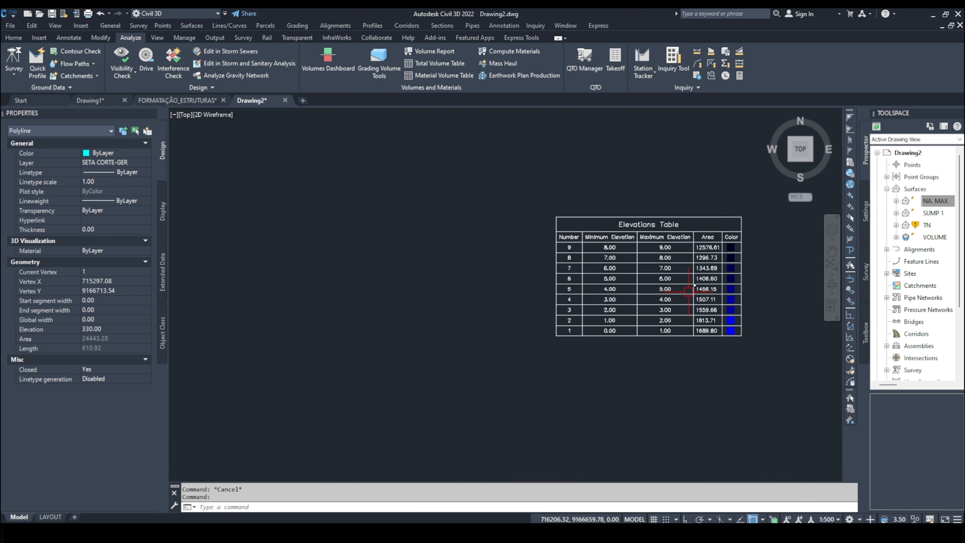
{"action": "scroll", "coordinate": [688, 291], "scroll_direction": "up", "scroll_amount": 2}
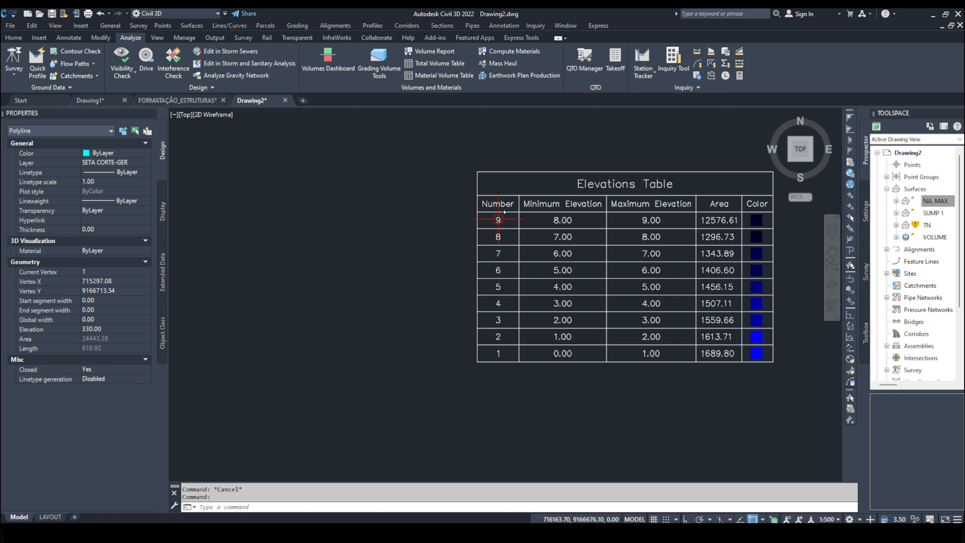
{"action": "scroll", "coordinate": [498, 219], "scroll_direction": "down", "scroll_amount": 3}
{"action": "scroll", "coordinate": [673, 284], "scroll_direction": "up", "scroll_amount": 5}
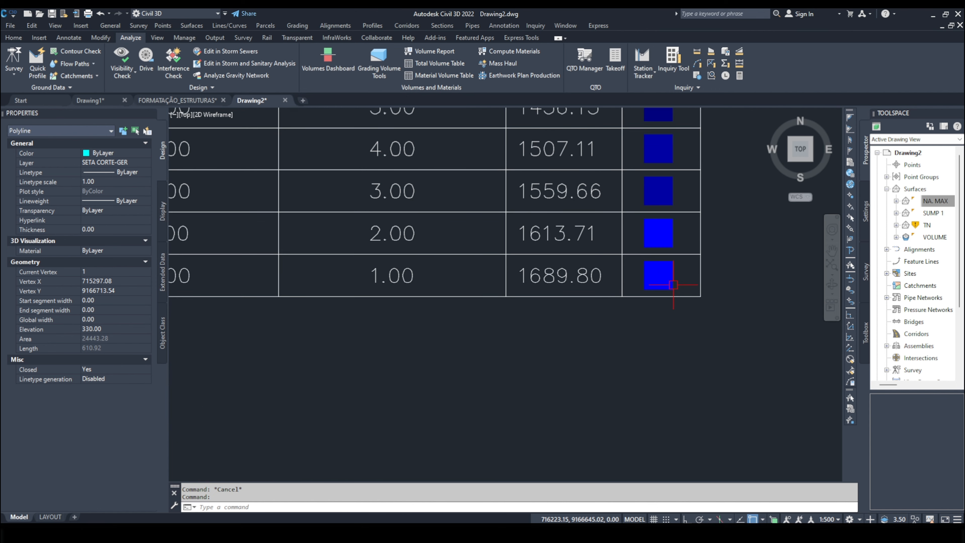
{"action": "scroll", "coordinate": [673, 285], "scroll_direction": "down", "scroll_amount": 3}
{"action": "scroll", "coordinate": [509, 285], "scroll_direction": "up", "scroll_amount": 3}
{"action": "scroll", "coordinate": [504, 286], "scroll_direction": "down", "scroll_amount": 4}
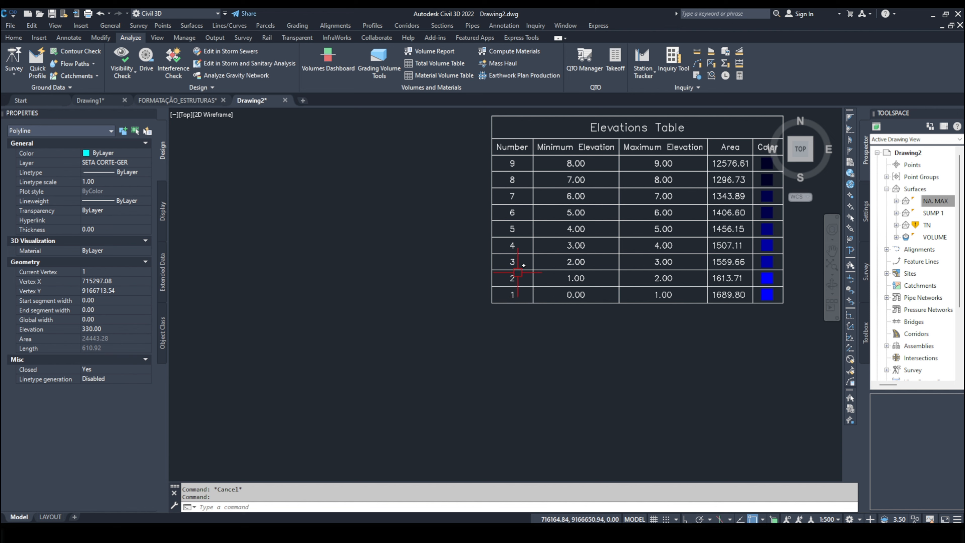
- Select only the Elevations Table and open its table style for editing
{"action": "scroll", "coordinate": [520, 278], "scroll_direction": "down", "scroll_amount": 4}
{"action": "scroll", "coordinate": [640, 254], "scroll_direction": "up", "scroll_amount": 3}
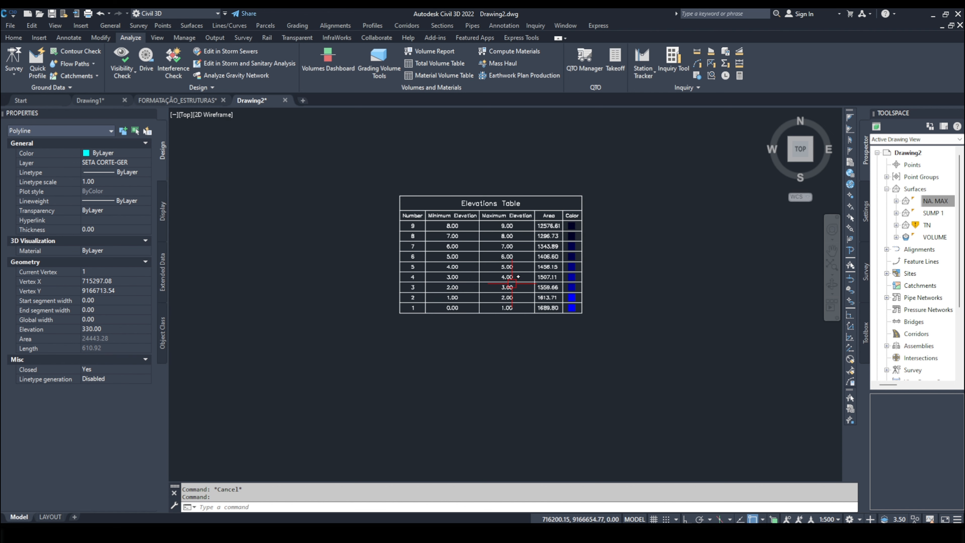
{"action": "left_click", "coordinate": [490, 295]}
{"action": "scroll", "coordinate": [625, 281], "scroll_direction": "down", "scroll_amount": 5}
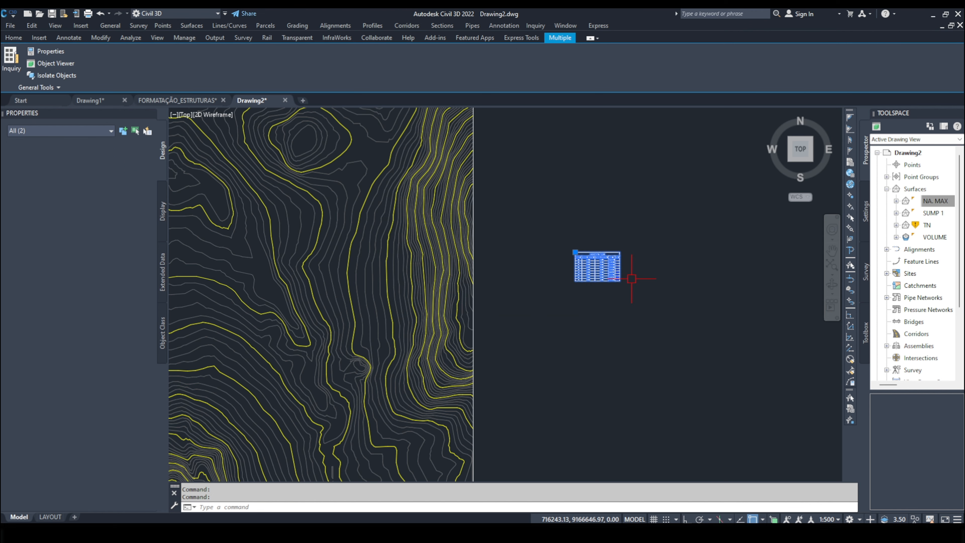
{"action": "scroll", "coordinate": [625, 280], "scroll_direction": "up", "scroll_amount": 8}
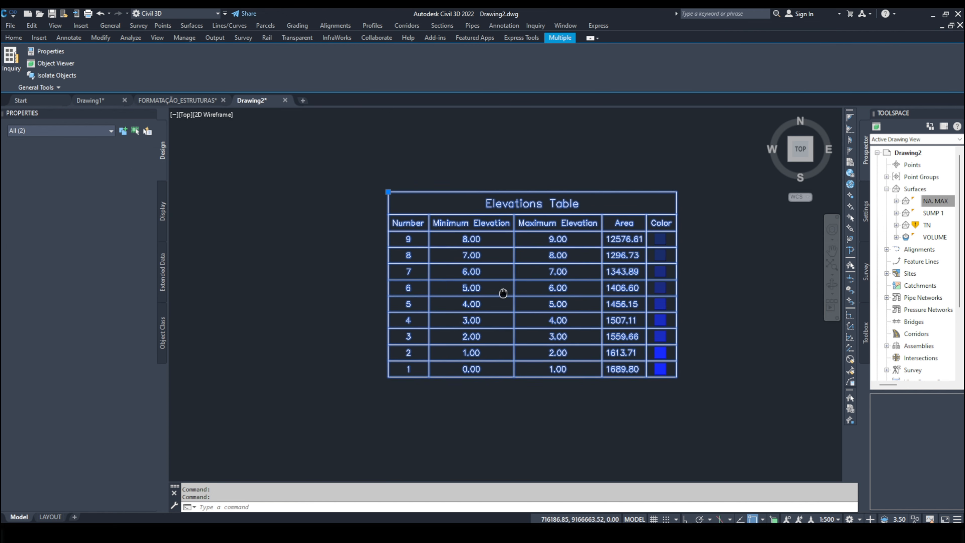
{"action": "key", "text": "Escape"}
{"action": "left_click", "coordinate": [511, 285]}
{"action": "right_click", "coordinate": [510, 284]}
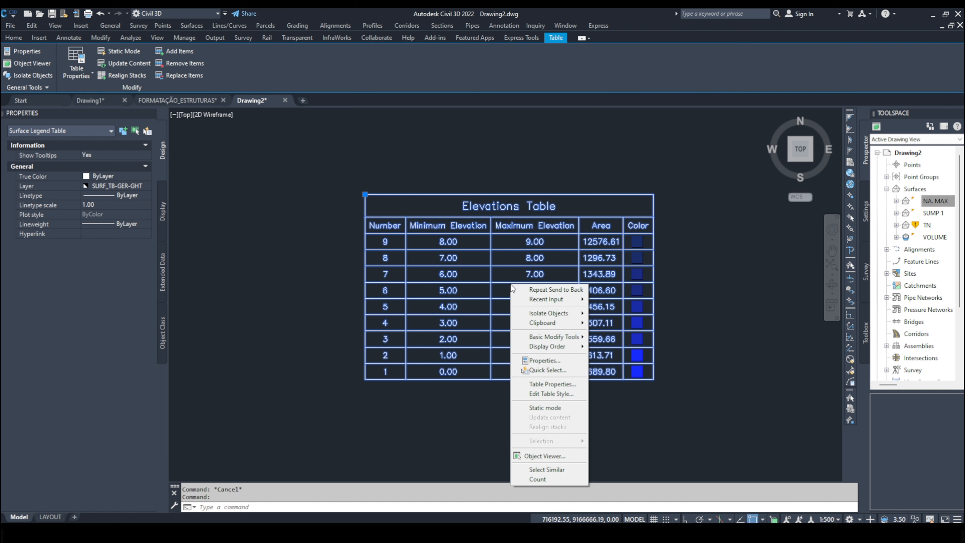
{"action": "left_click", "coordinate": [552, 394]}
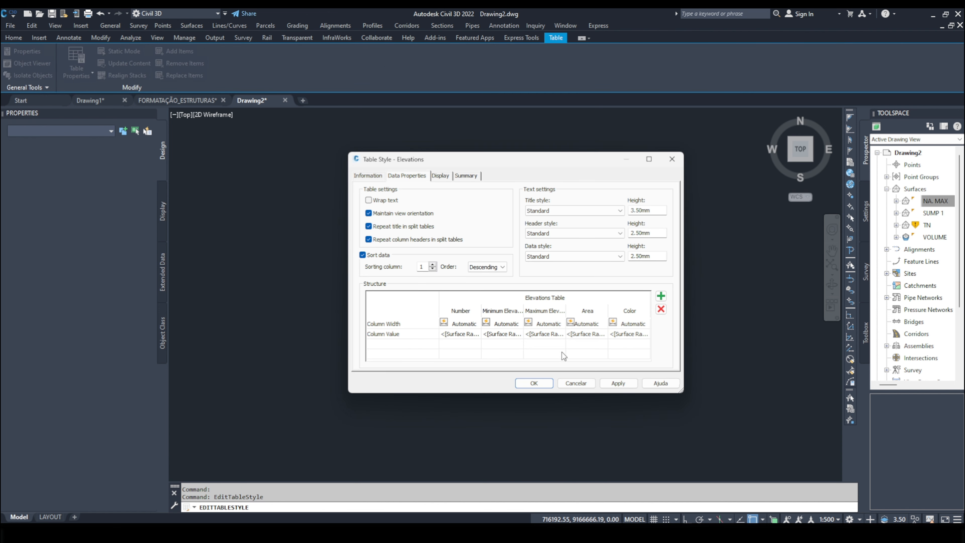
- Add a new column to the Elevations table style and give it the heading VOLUME
{"action": "left_click", "coordinate": [661, 297]}
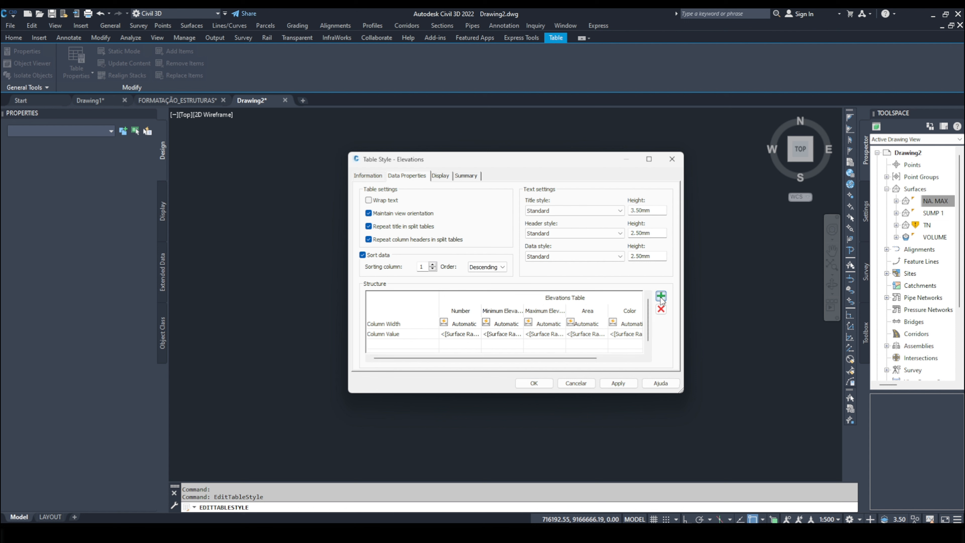
{"action": "left_click_drag", "start_coordinate": [572, 359], "coordinate": [616, 357]}
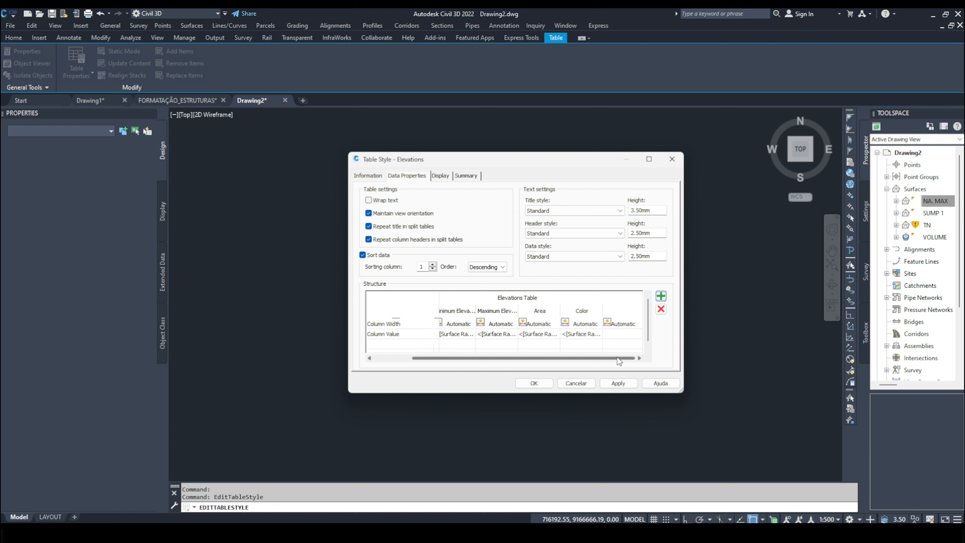
{"action": "double_click", "coordinate": [619, 316]}
{"action": "left_click", "coordinate": [598, 200]}
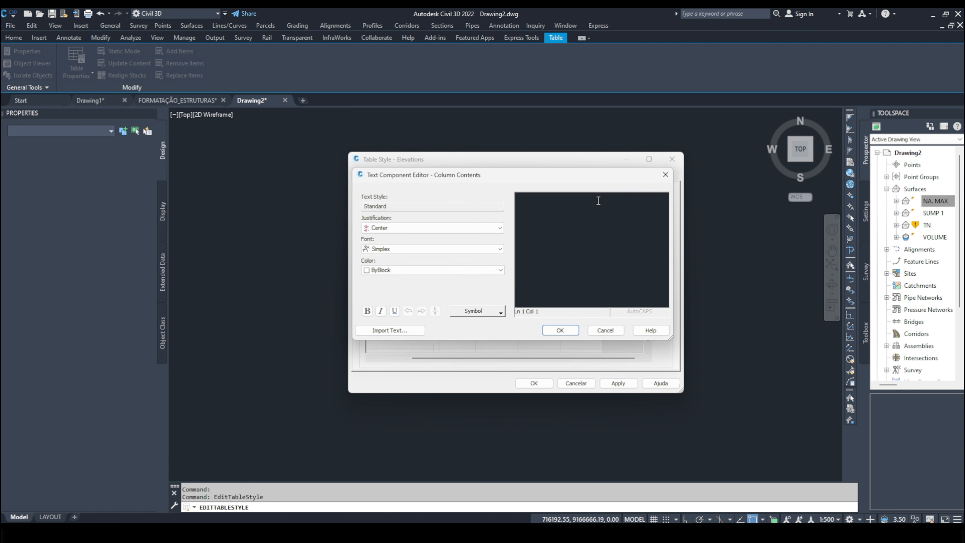
{"action": "type", "text": "VOLUME"}
{"action": "left_click", "coordinate": [559, 330]}
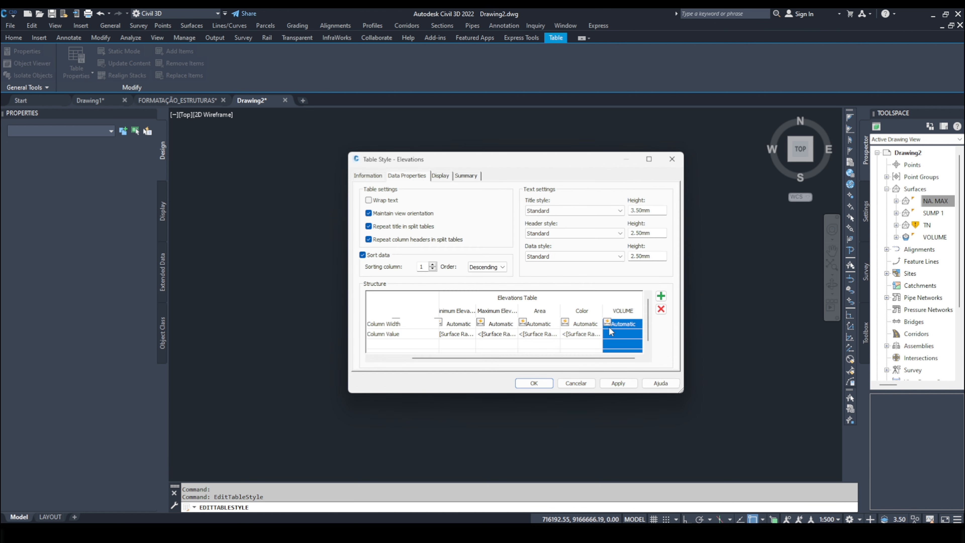
- Set the VOLUME column's value to the Surface Range Volume property and apply the table style
{"action": "double_click", "coordinate": [624, 333]}
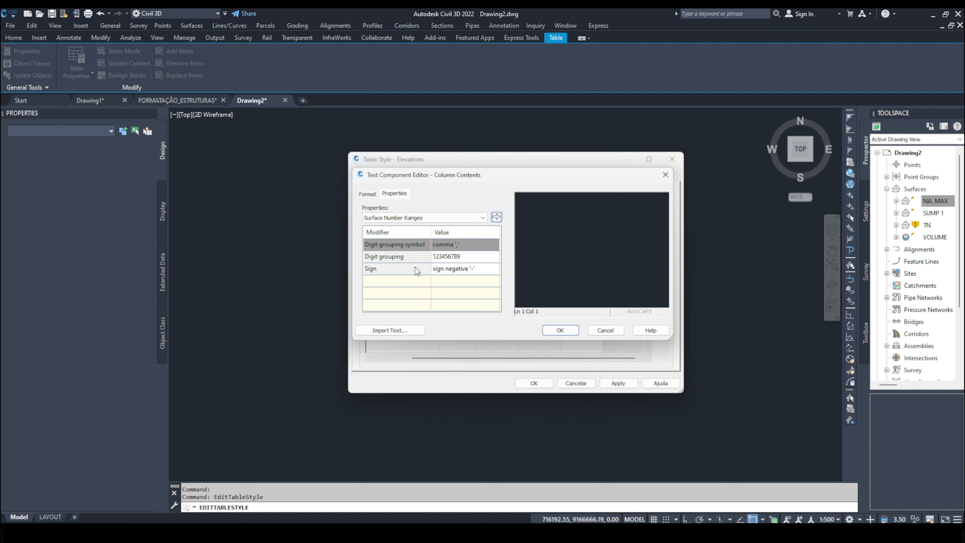
{"action": "left_click", "coordinate": [442, 219]}
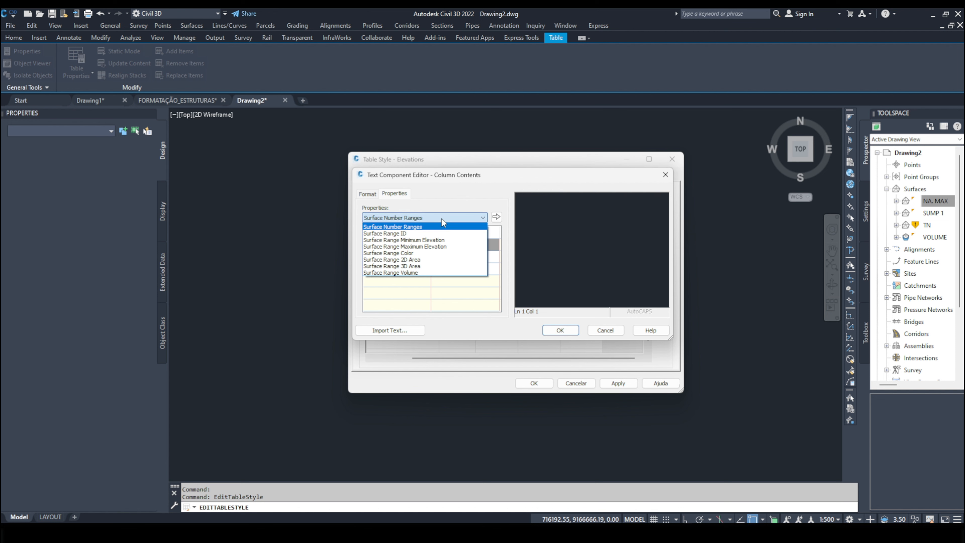
{"action": "left_click", "coordinate": [400, 273]}
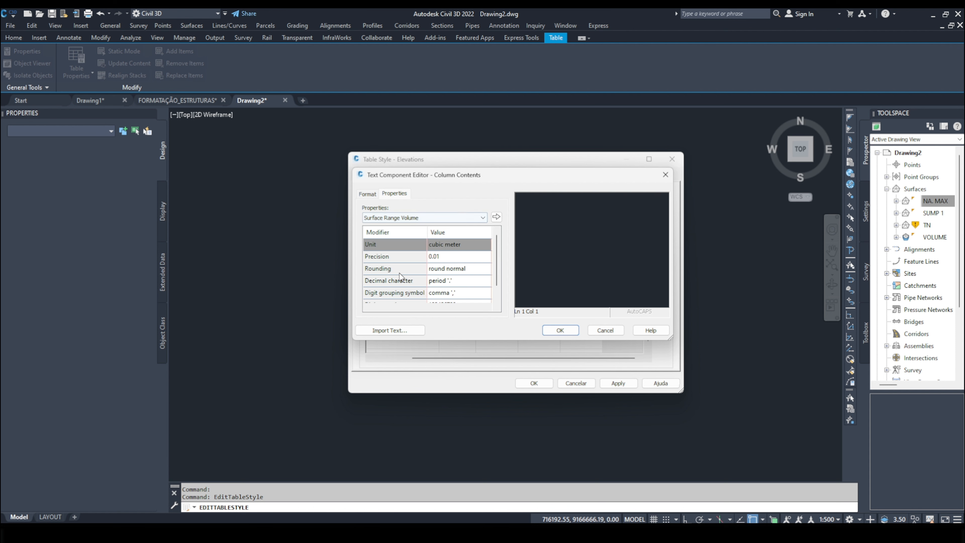
{"action": "left_click", "coordinate": [436, 220]}
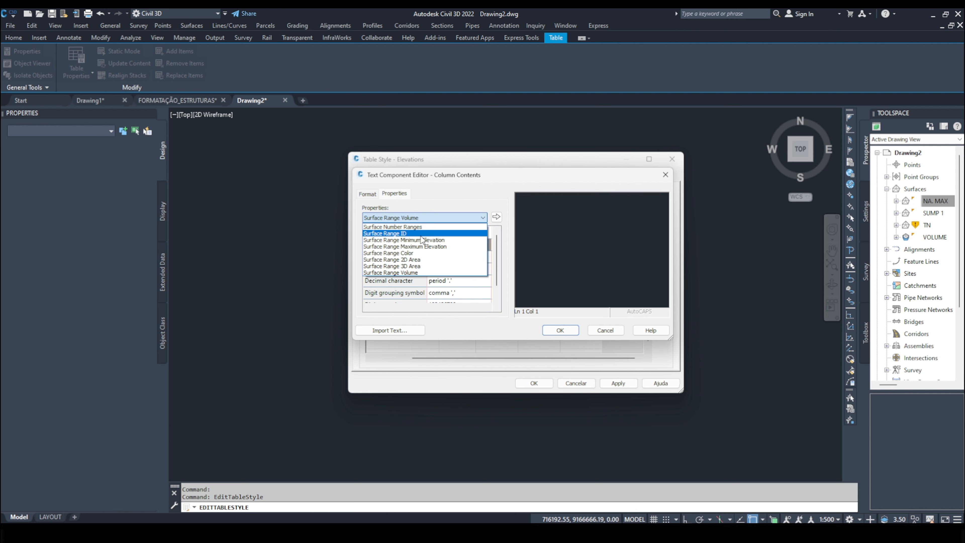
{"action": "left_click", "coordinate": [414, 273]}
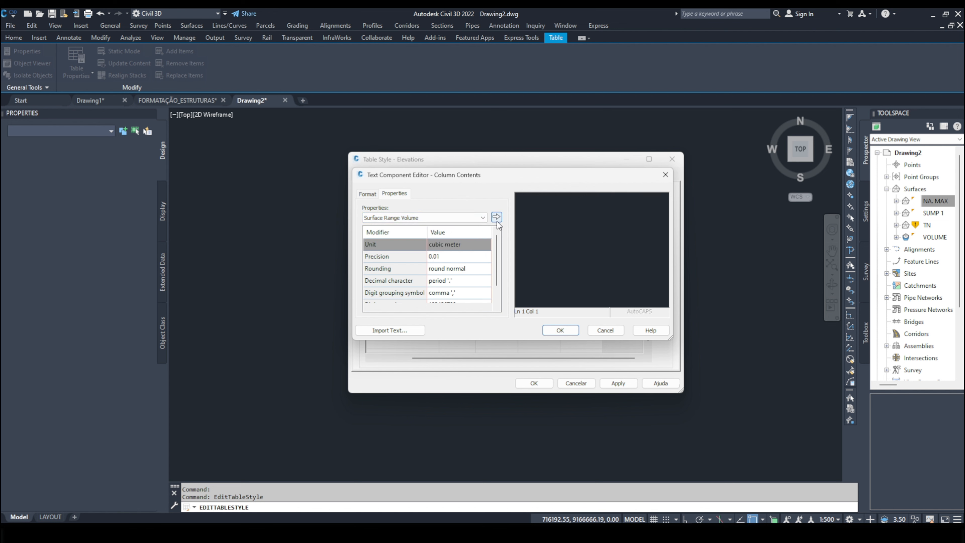
{"action": "left_click", "coordinate": [496, 217]}
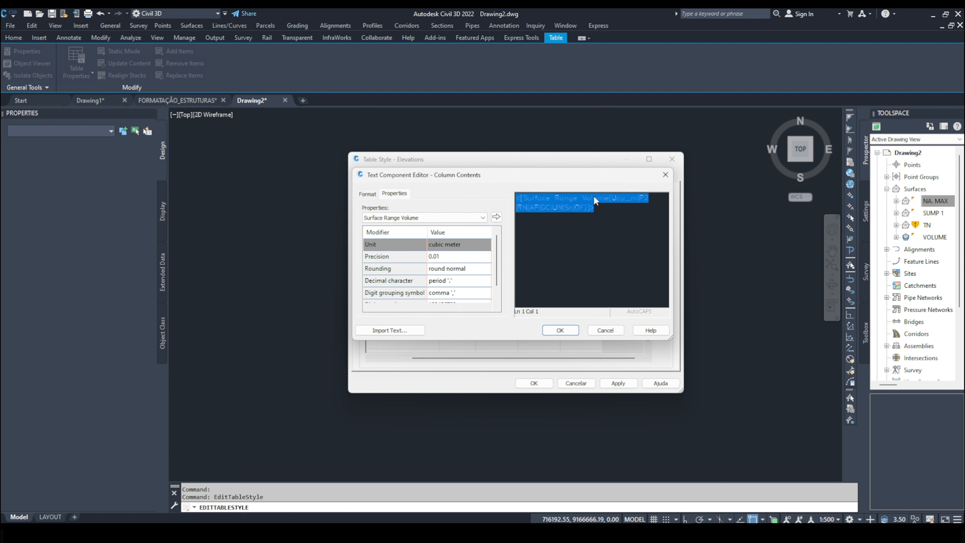
{"action": "left_click", "coordinate": [572, 333]}
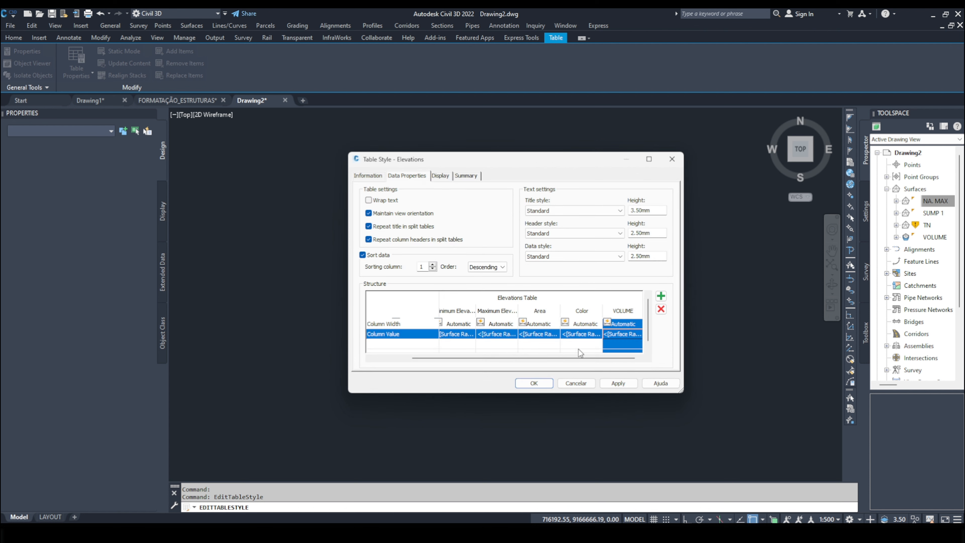
{"action": "left_click", "coordinate": [618, 383]}
{"action": "left_click", "coordinate": [542, 386]}
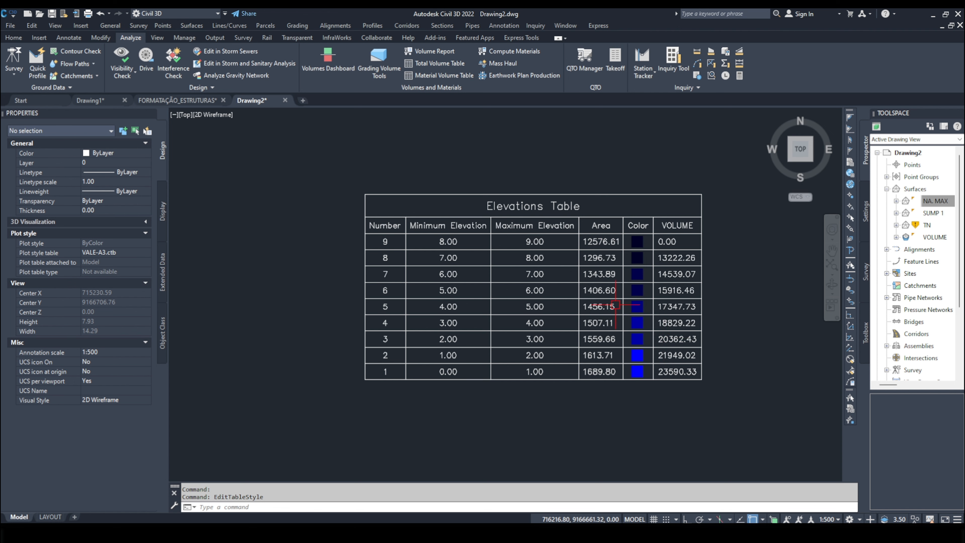
{"action": "scroll", "coordinate": [608, 300], "scroll_direction": "down", "scroll_amount": 15}
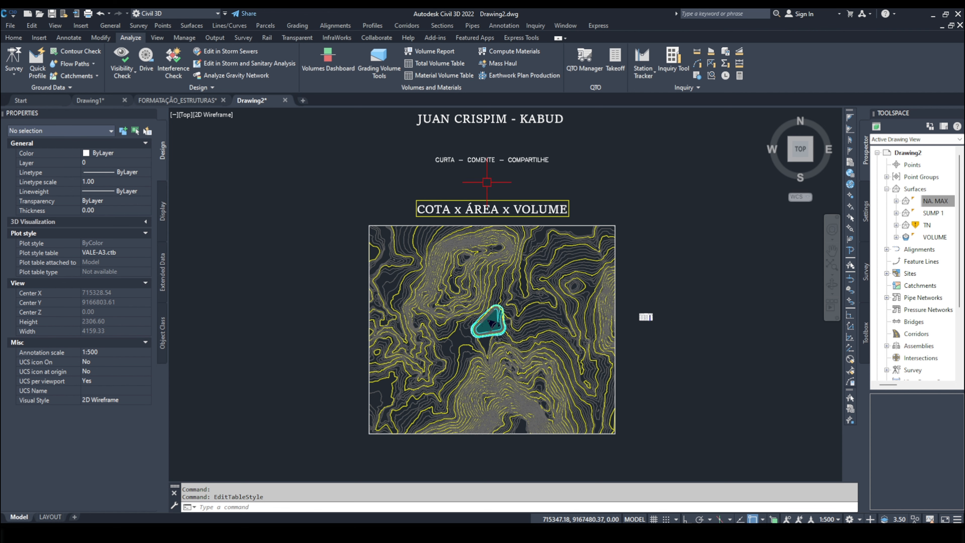
{"action": "scroll", "coordinate": [647, 327], "scroll_direction": "up", "scroll_amount": 3}
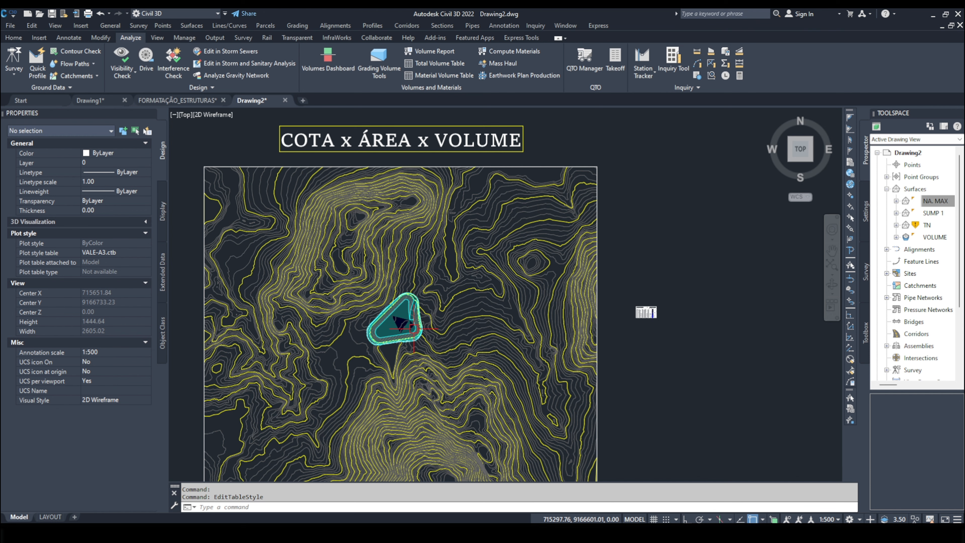
{"action": "scroll", "coordinate": [414, 328], "scroll_direction": "up", "scroll_amount": 7}
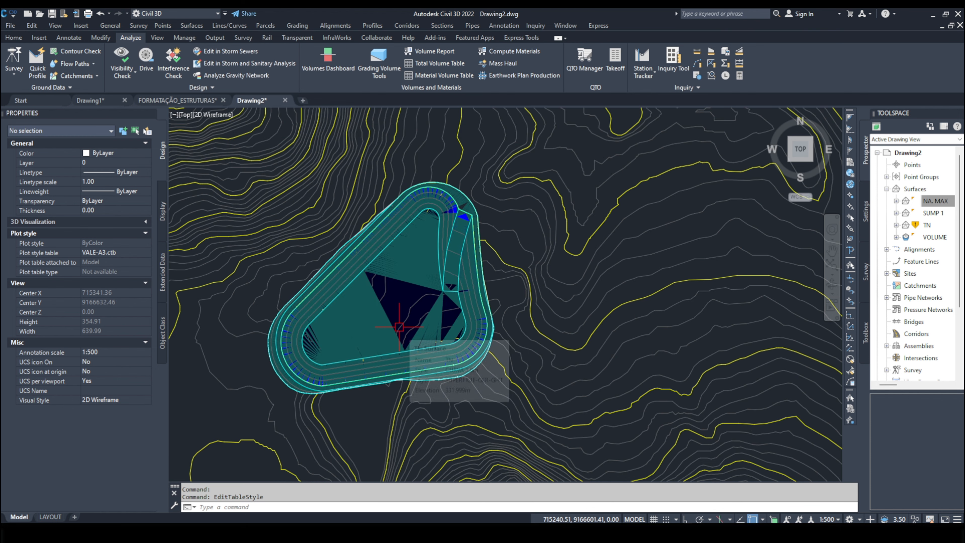
{"action": "scroll", "coordinate": [412, 312], "scroll_direction": "down", "scroll_amount": 5}
{"action": "middle_click_drag", "start_coordinate": [628, 299], "coordinate": [468, 302]}
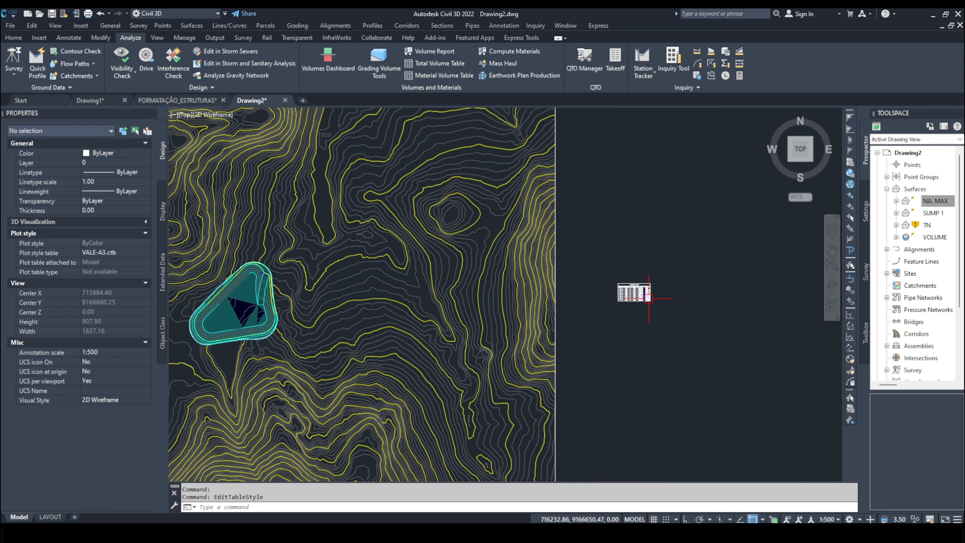
- Explode the whole Elevations Table twice to break it down into separate lines and texts
{"action": "scroll", "coordinate": [649, 298], "scroll_direction": "up", "scroll_amount": 8}
{"action": "left_click", "coordinate": [673, 393]}
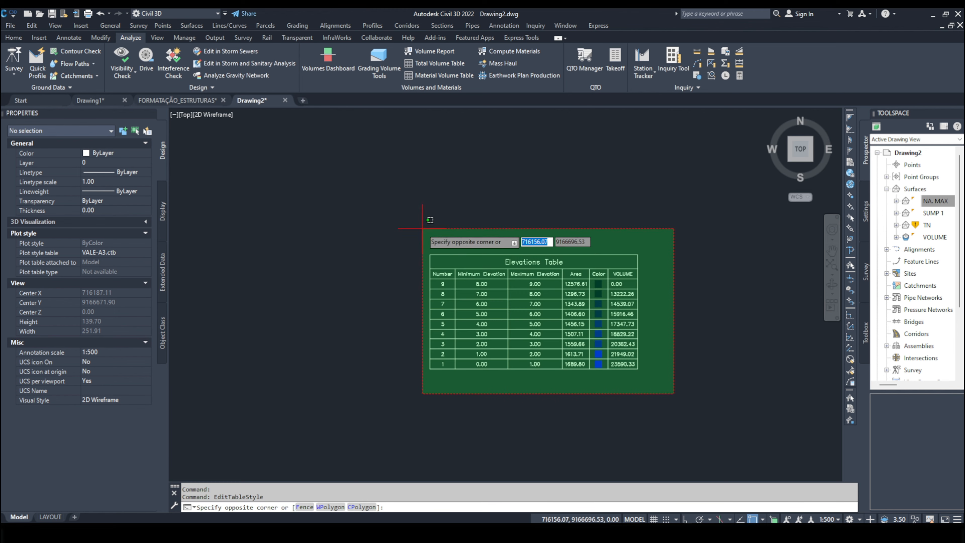
{"action": "left_click", "coordinate": [422, 228]}
{"action": "type", "text": "X"}
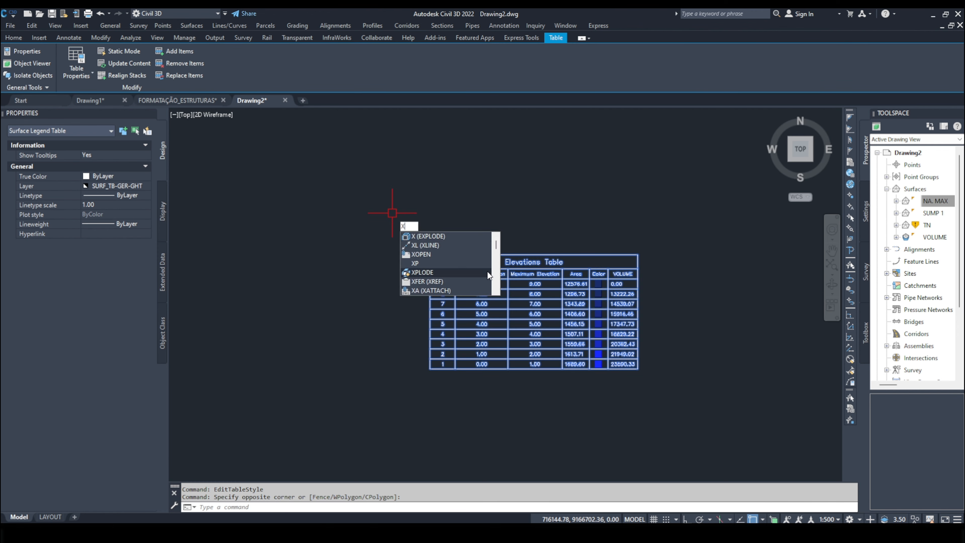
{"action": "key", "text": "Return"}
{"action": "left_click", "coordinate": [673, 380]}
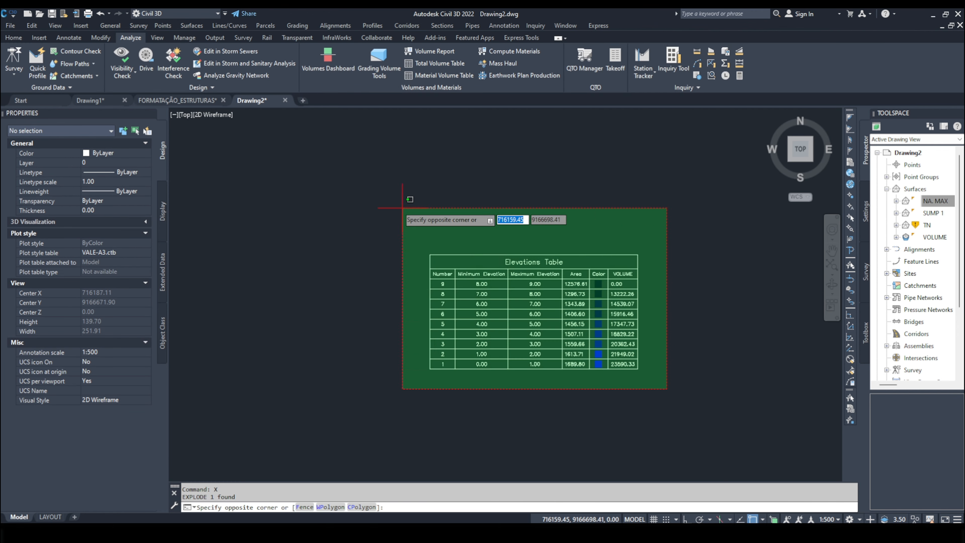
{"action": "left_click", "coordinate": [391, 205]}
{"action": "type", "text": "X"}
{"action": "key", "text": "Return"}
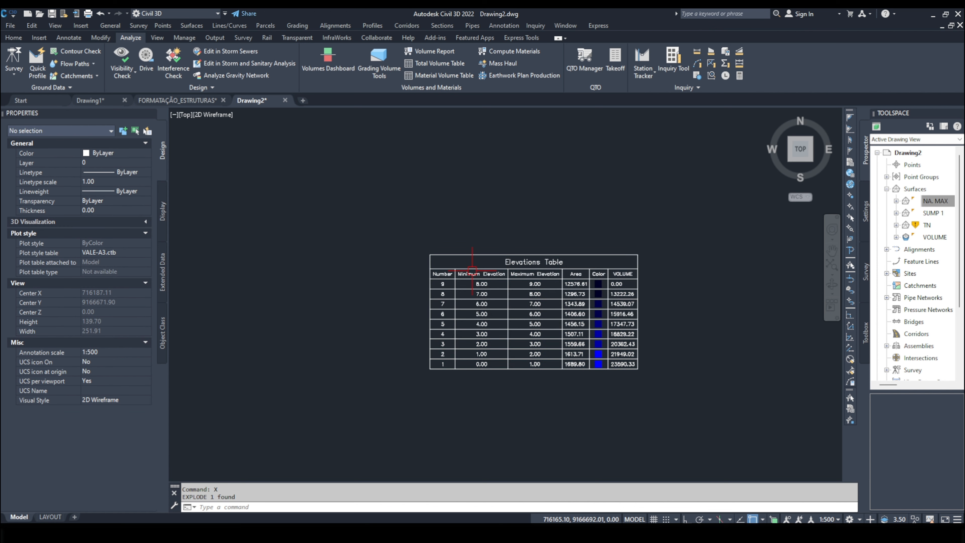
- Check the object types of the exploded table's upper border and the minimum elevation entry of range 9, and deselect them
{"action": "left_click", "coordinate": [468, 254]}
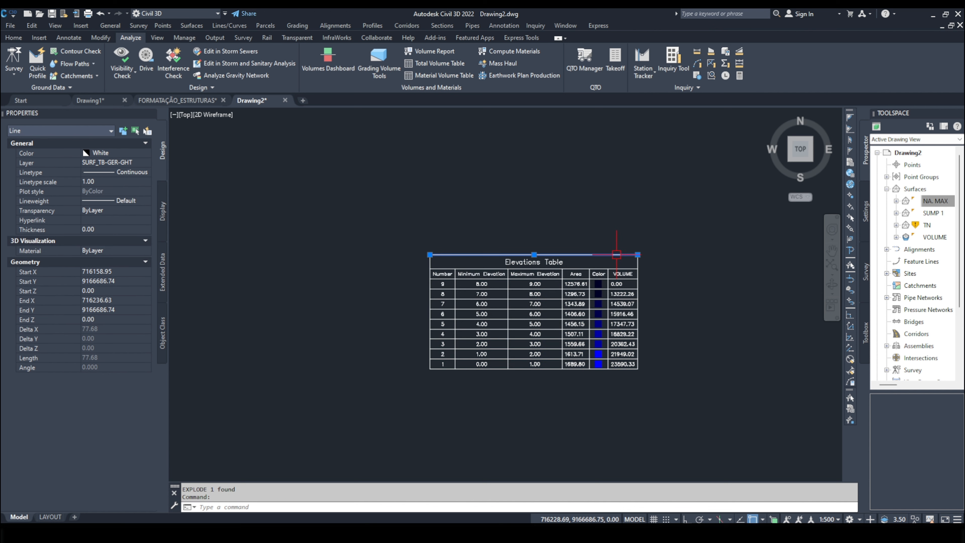
{"action": "scroll", "coordinate": [422, 237], "scroll_direction": "up", "scroll_amount": 2}
{"action": "key", "text": "Escape"}
{"action": "left_click", "coordinate": [513, 311]}
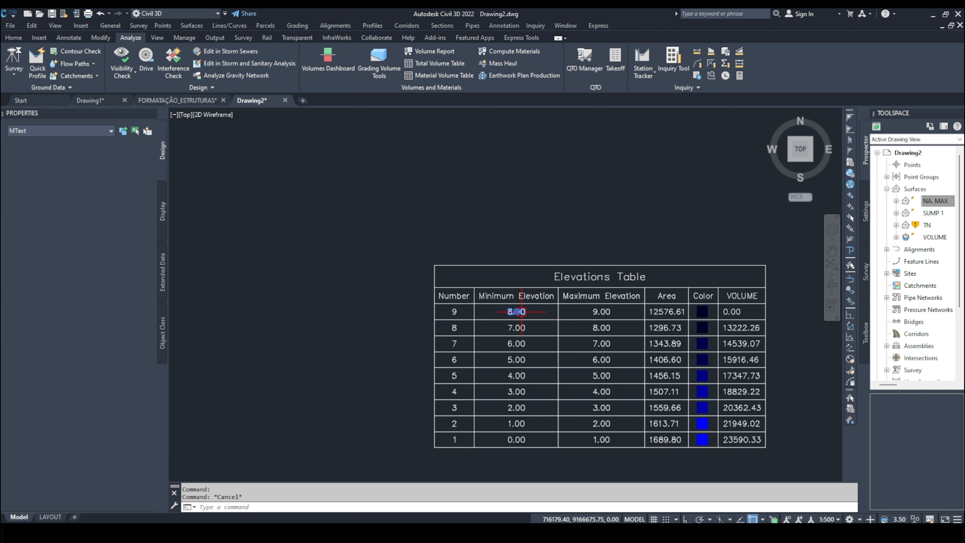
{"action": "scroll", "coordinate": [429, 190], "scroll_direction": "down", "scroll_amount": 4}
{"action": "scroll", "coordinate": [524, 206], "scroll_direction": "up", "scroll_amount": 2}
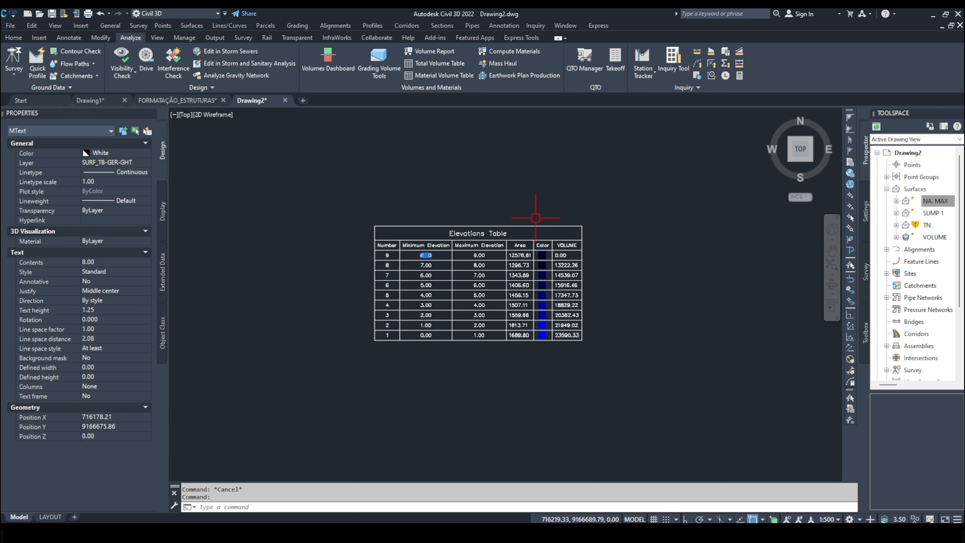
{"action": "key", "text": "Escape"}
{"action": "middle_click_drag", "start_coordinate": [518, 213], "coordinate": [531, 253]}
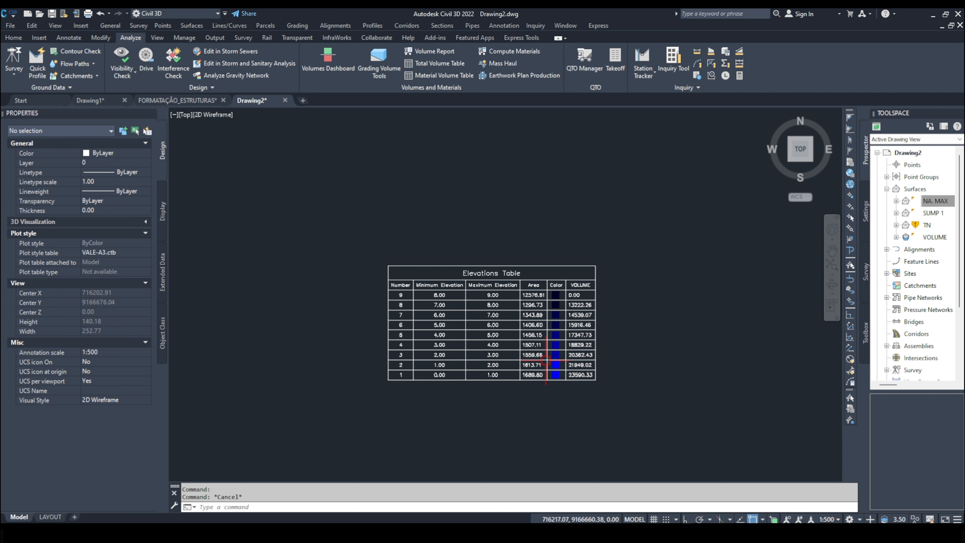
- Switch to File Explorer and try to load TE_EXPORTA TABELA CAD.lsp from the CURVA COTA folder into the drawing
{"action": "key", "text": "alt+Tab"}
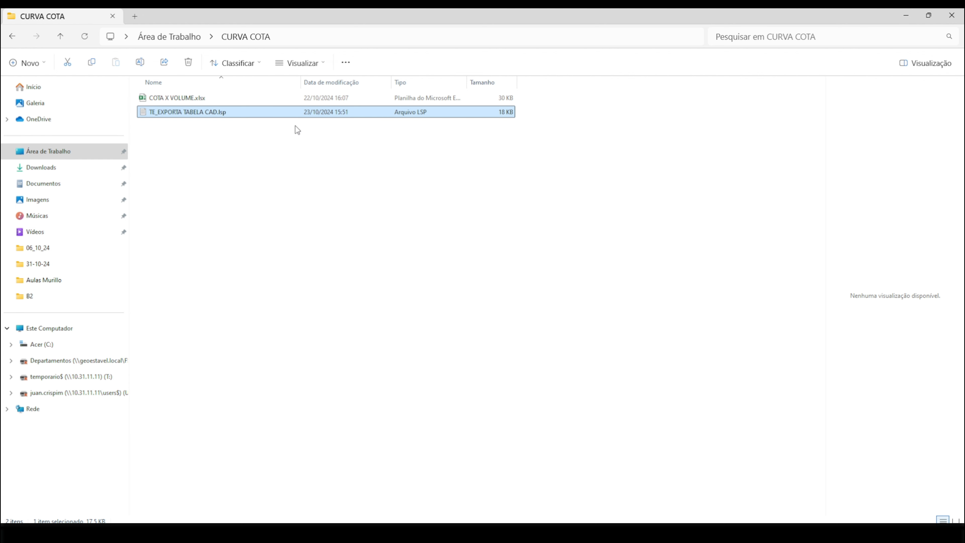
{"action": "left_click_drag", "start_coordinate": [236, 115], "coordinate": [663, 374]}
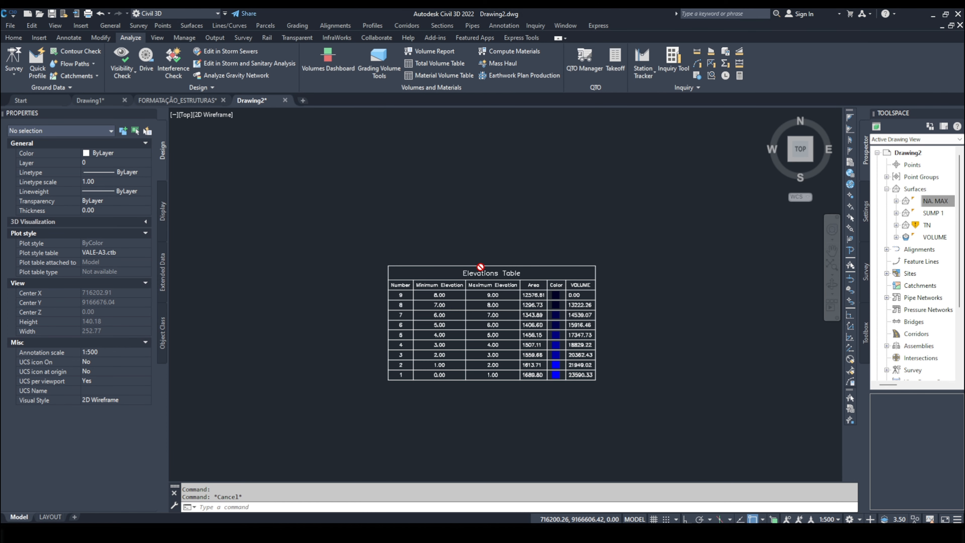
{"action": "left_click_drag", "start_coordinate": [480, 267], "coordinate": [457, 266]}
- Open the application loading dialog and browse from the AUTO LISP folder to CURVA COTA on the desktop
{"action": "left_click", "coordinate": [357, 109]}
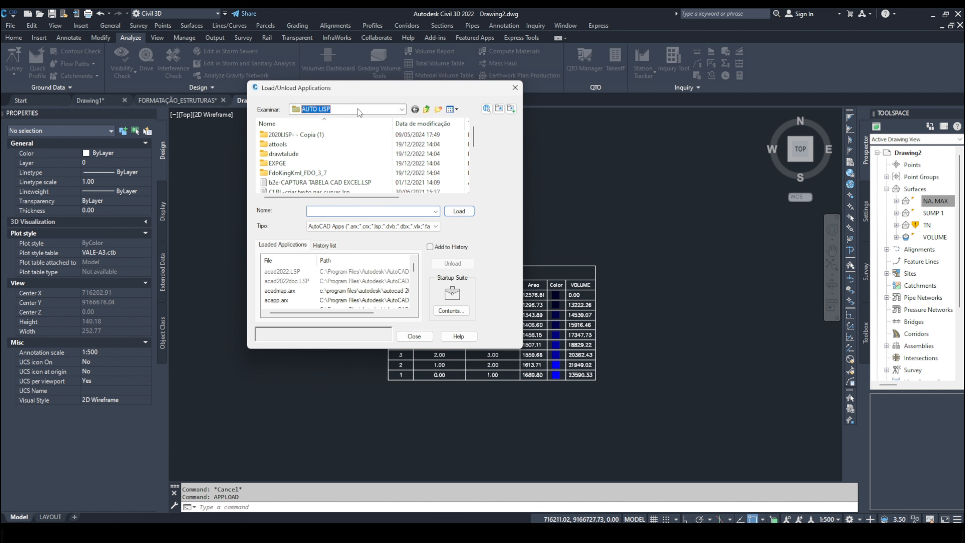
{"action": "left_click", "coordinate": [358, 109]}
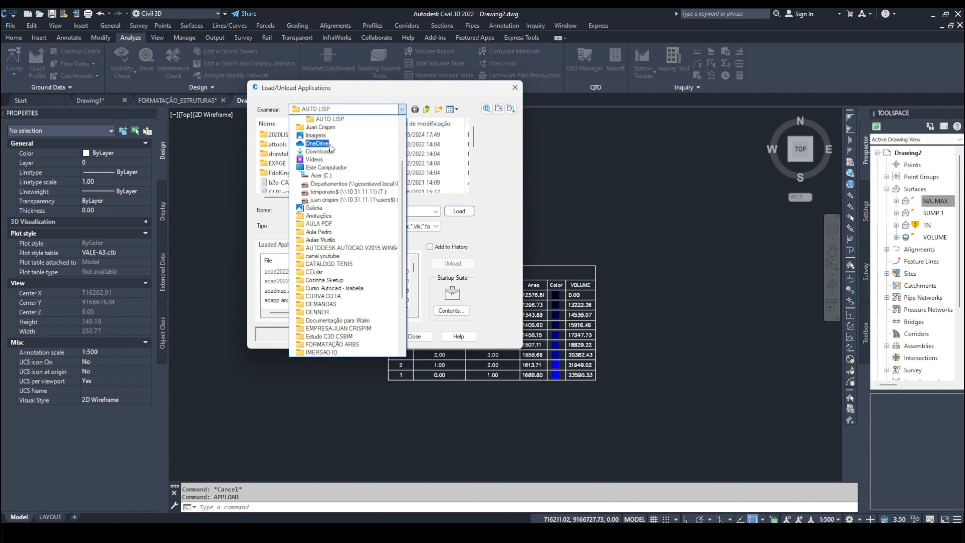
{"action": "scroll", "coordinate": [329, 149], "scroll_direction": "up", "scroll_amount": 3}
{"action": "left_click", "coordinate": [323, 130]}
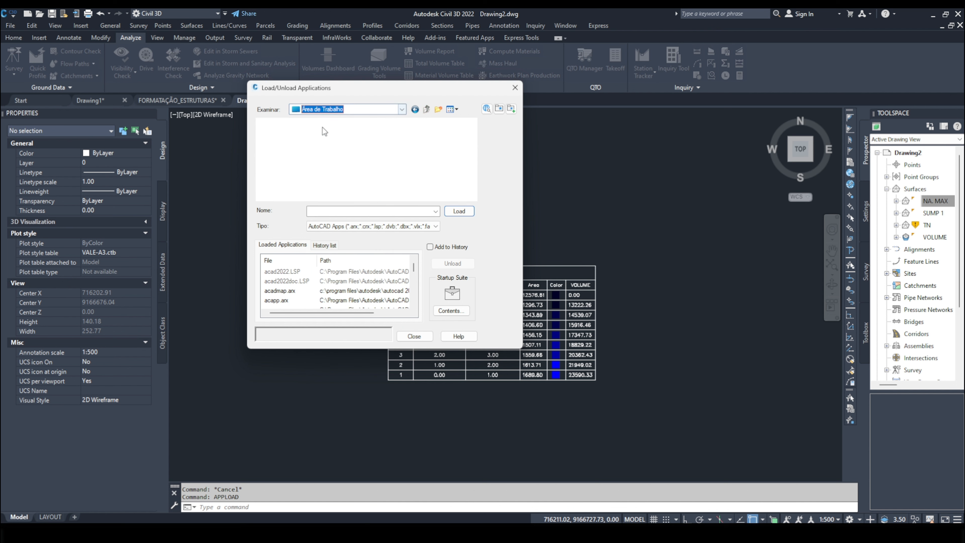
{"action": "scroll", "coordinate": [314, 157], "scroll_direction": "down", "scroll_amount": 5}
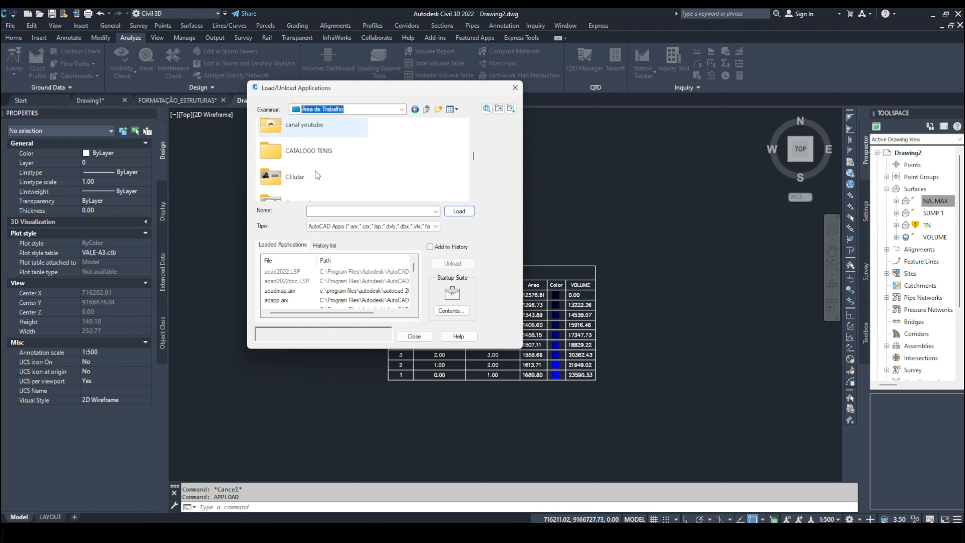
{"action": "scroll", "coordinate": [315, 170], "scroll_direction": "down", "scroll_amount": 3}
{"action": "left_click", "coordinate": [329, 166]}
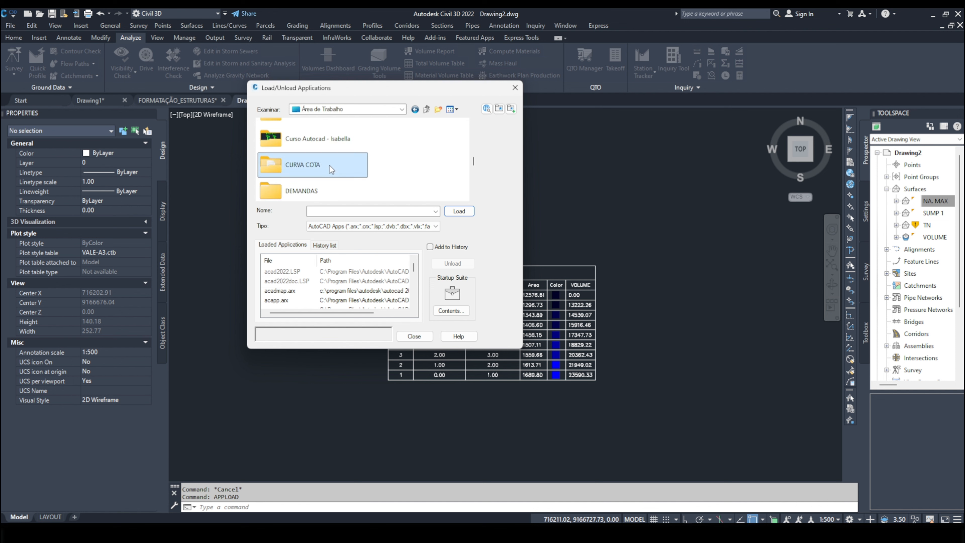
{"action": "double_click", "coordinate": [329, 165]}
- Load TE_EXPORTA TABELA CAD.lsp into the drawing and close the application loading dialog
{"action": "left_click", "coordinate": [322, 135]}
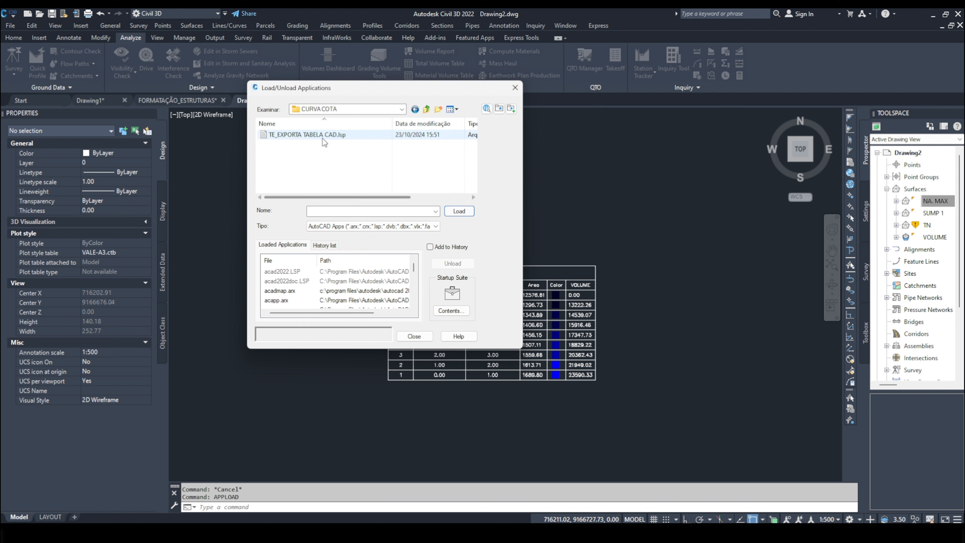
{"action": "left_click", "coordinate": [459, 211]}
{"action": "left_click", "coordinate": [488, 304]}
{"action": "left_click", "coordinate": [414, 336]}
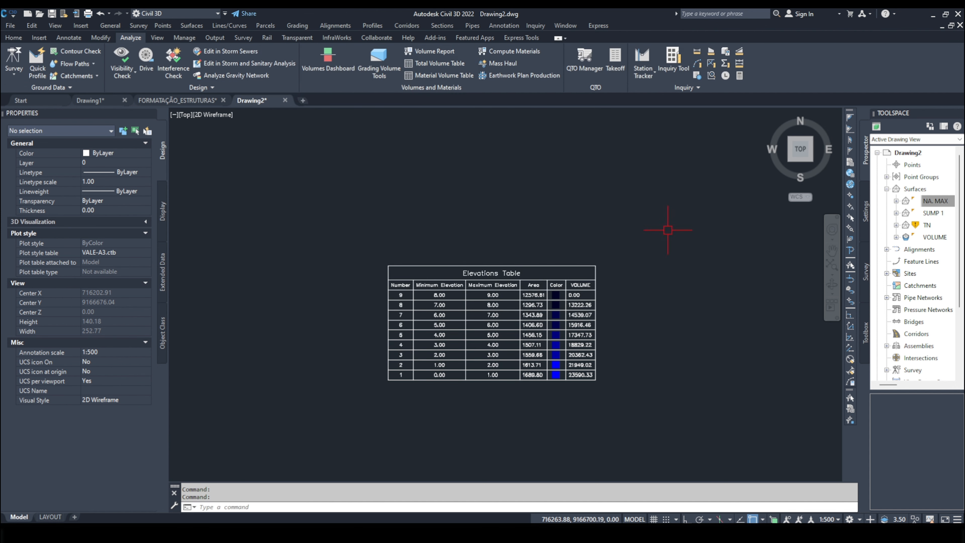
- Run the TE command on the entire exploded Elevations Table to export it to Excel
{"action": "type", "text": "TE"}
{"action": "key", "text": "Return"}
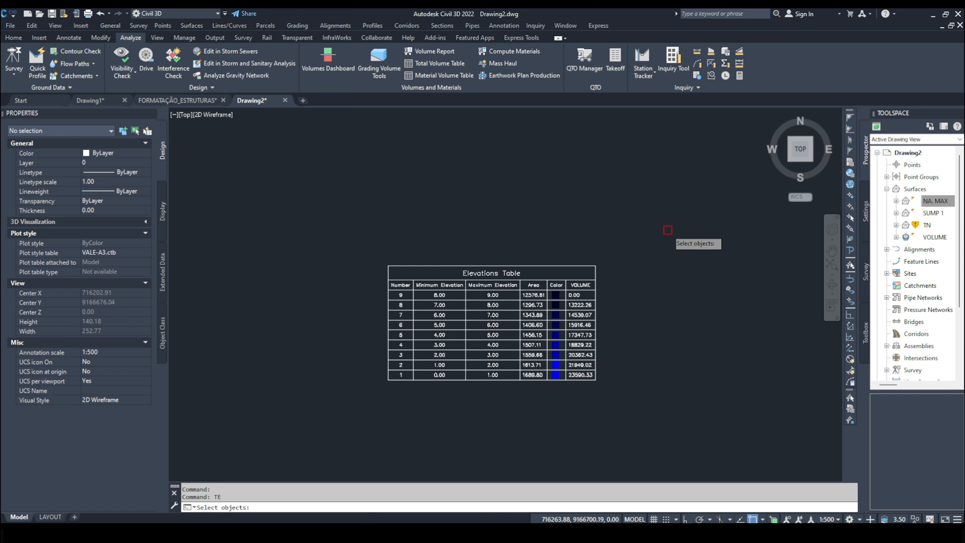
{"action": "left_click", "coordinate": [653, 411]}
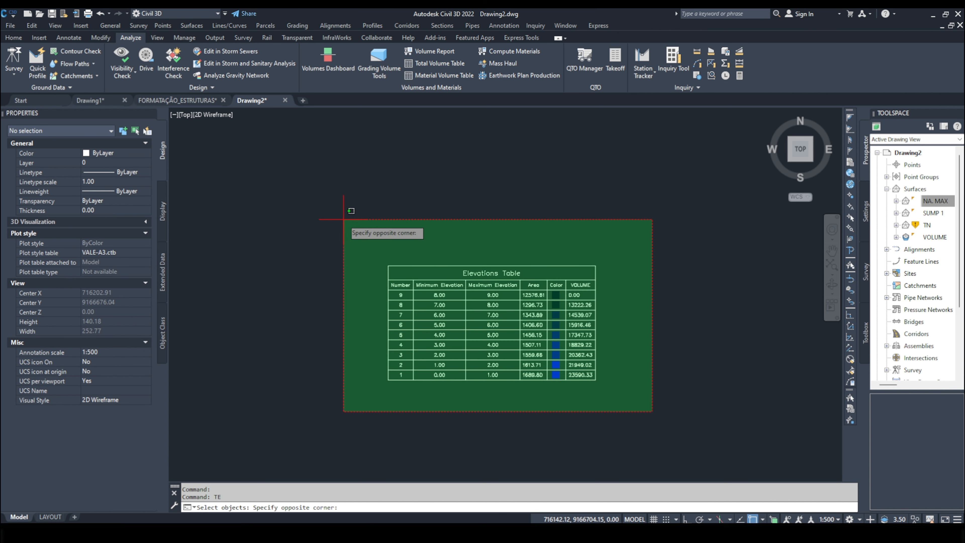
{"action": "left_click", "coordinate": [337, 217]}
{"action": "key", "text": "Return"}
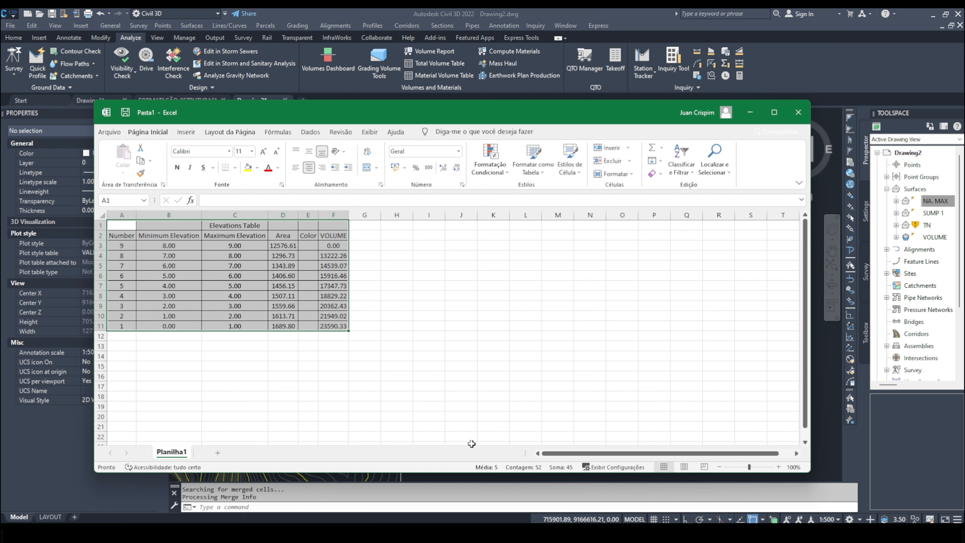
- Switch to File Explorer, open COTA X VOLUME.xlsx for editing and look through its COTA VOLUME and TABELA CAD sheets
{"action": "left_click", "coordinate": [472, 533]}
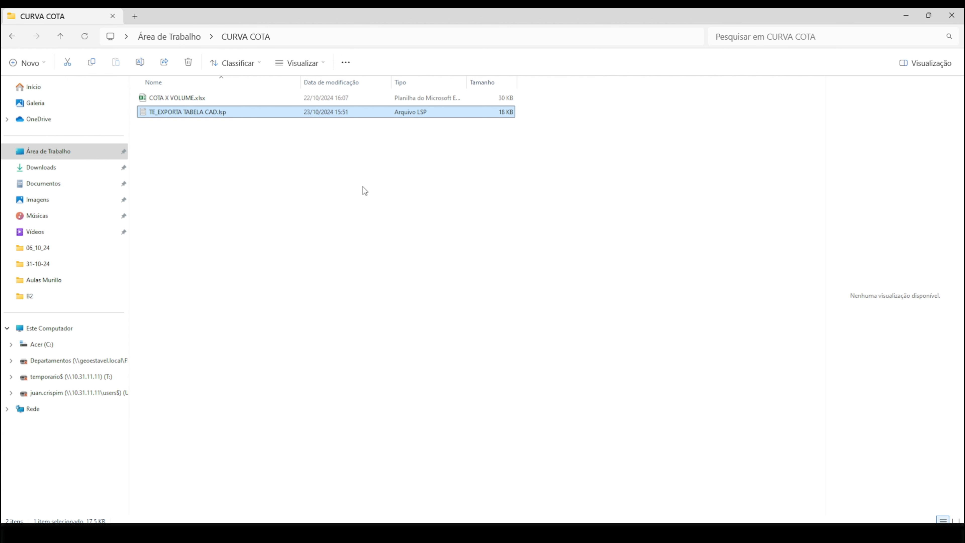
{"action": "double_click", "coordinate": [198, 99]}
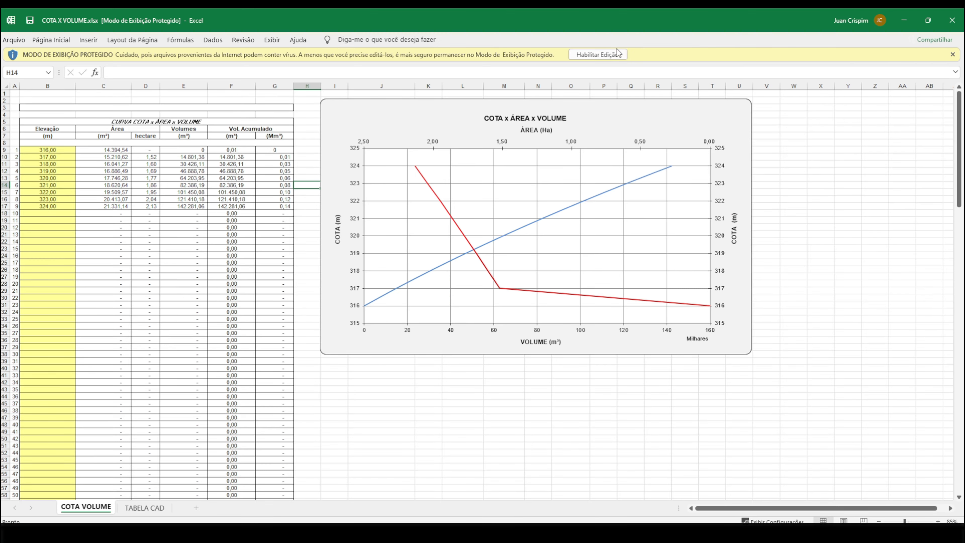
{"action": "left_click", "coordinate": [597, 55]}
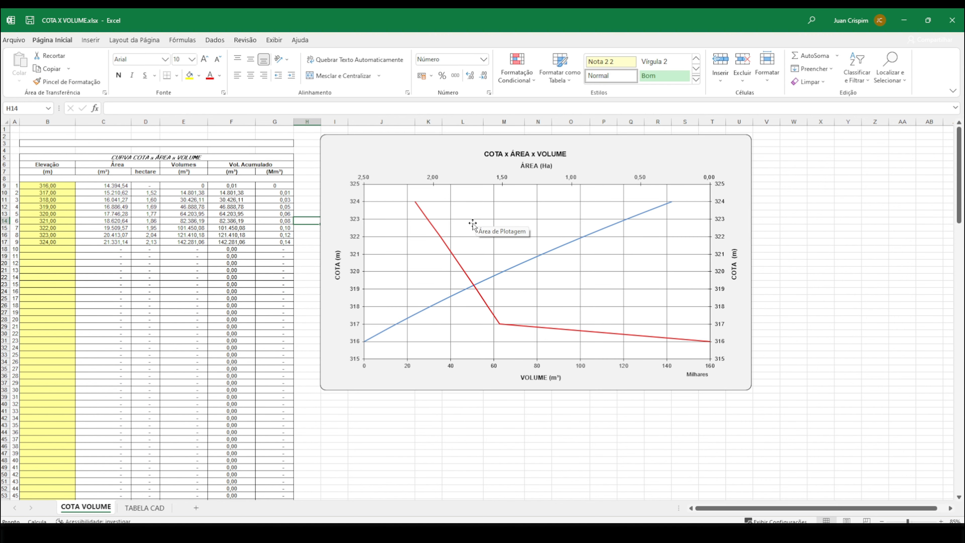
{"action": "left_click", "coordinate": [167, 508]}
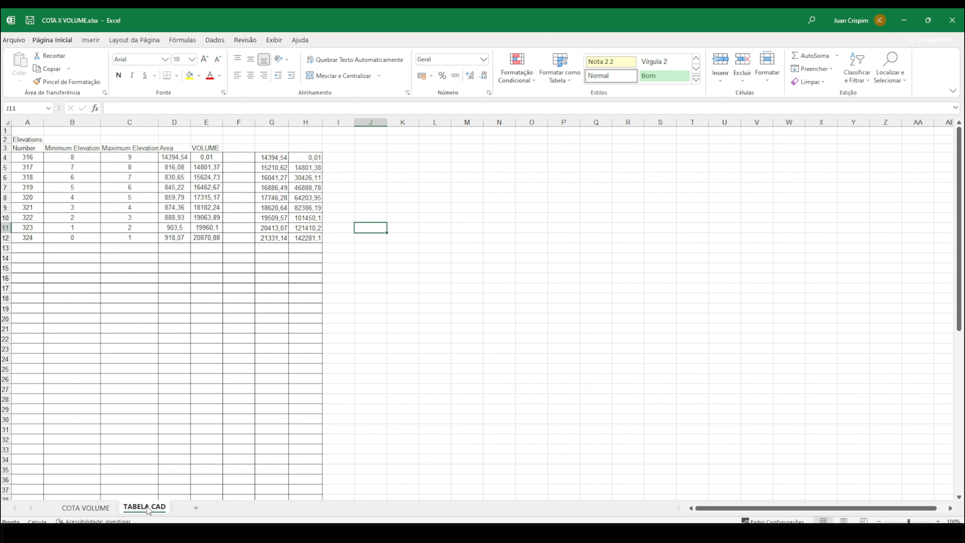
{"action": "left_click", "coordinate": [87, 508]}
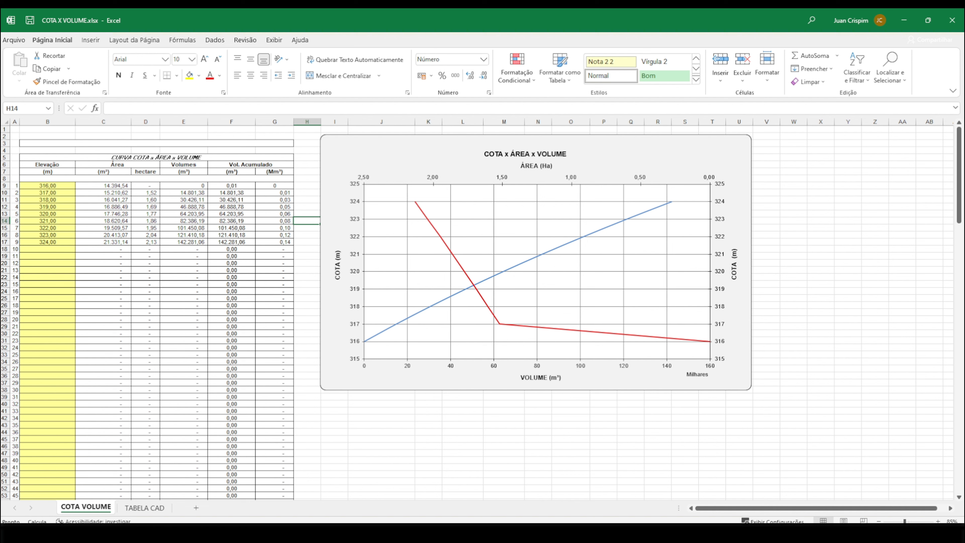
- Switch to the exported Pasta1 workbook, maximize its window and deselect the table
{"action": "left_click", "coordinate": [650, 509]}
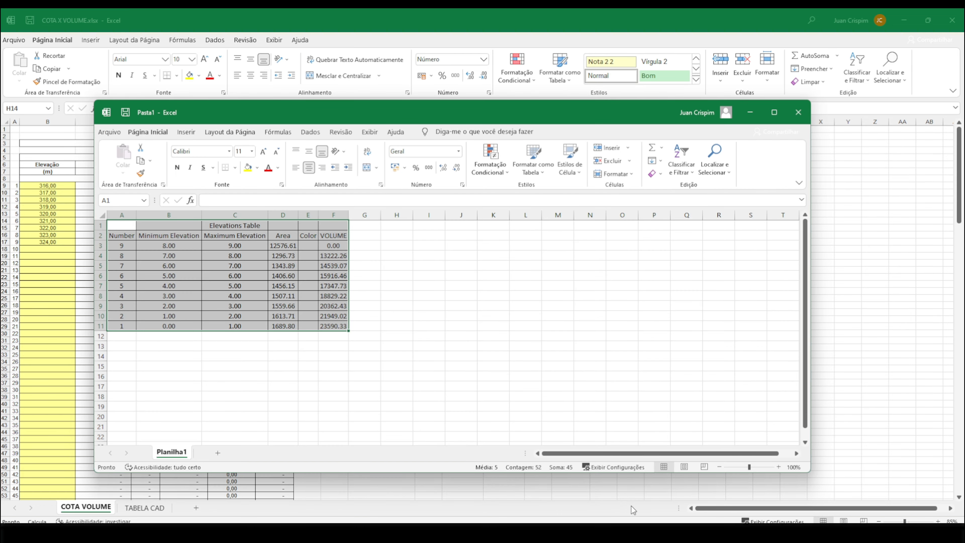
{"action": "left_click", "coordinate": [773, 112]}
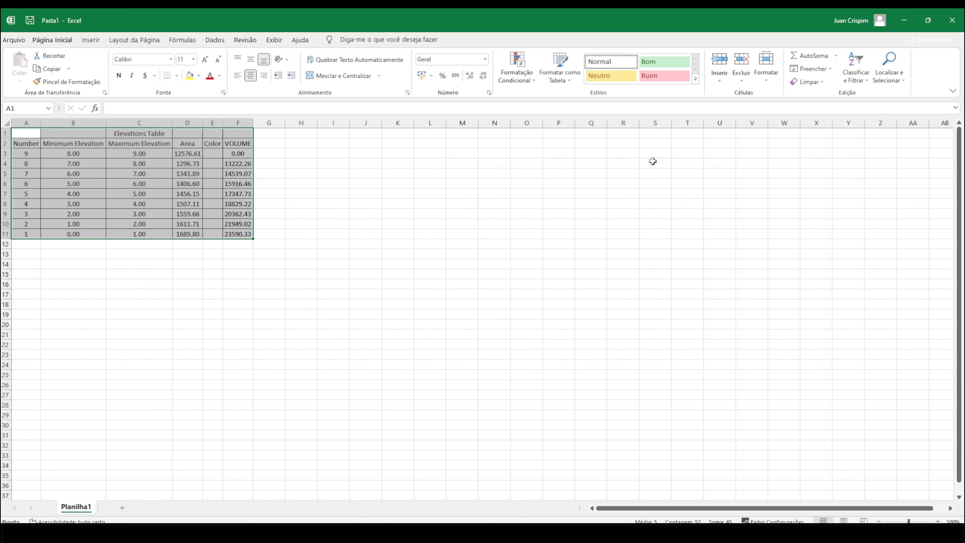
{"action": "left_click", "coordinate": [372, 193]}
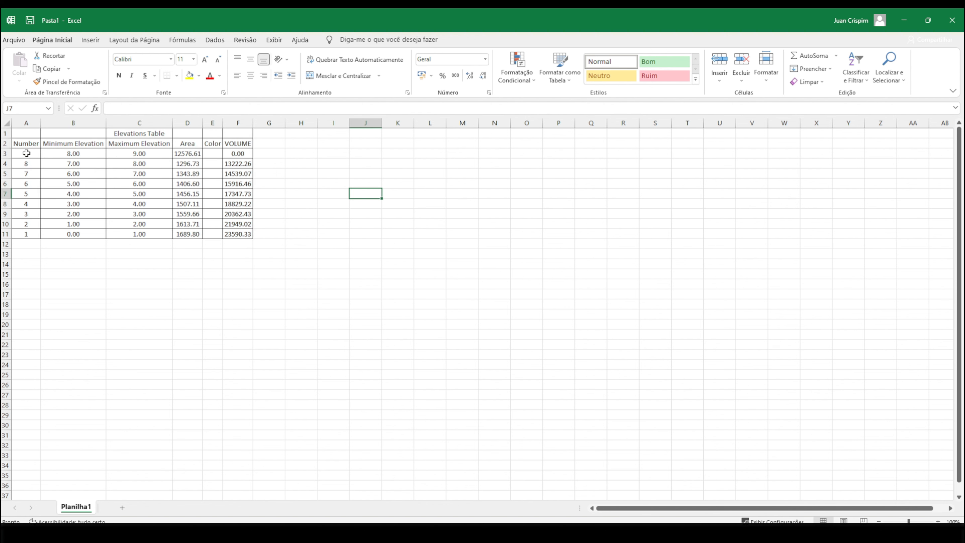
- Replace every period with a comma in the exported table's data cells A3:F11
{"action": "left_click_drag", "start_coordinate": [32, 153], "coordinate": [227, 230]}
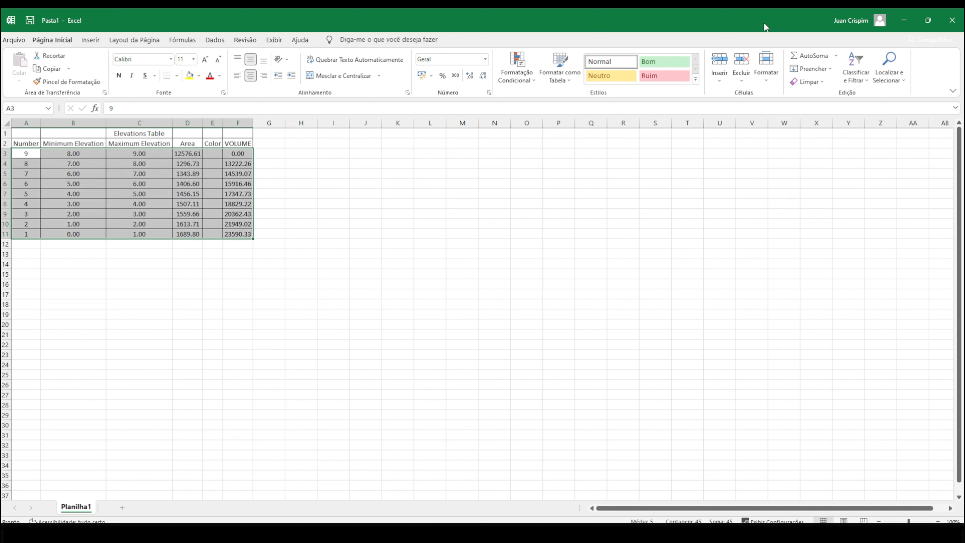
{"action": "left_click", "coordinate": [889, 68]}
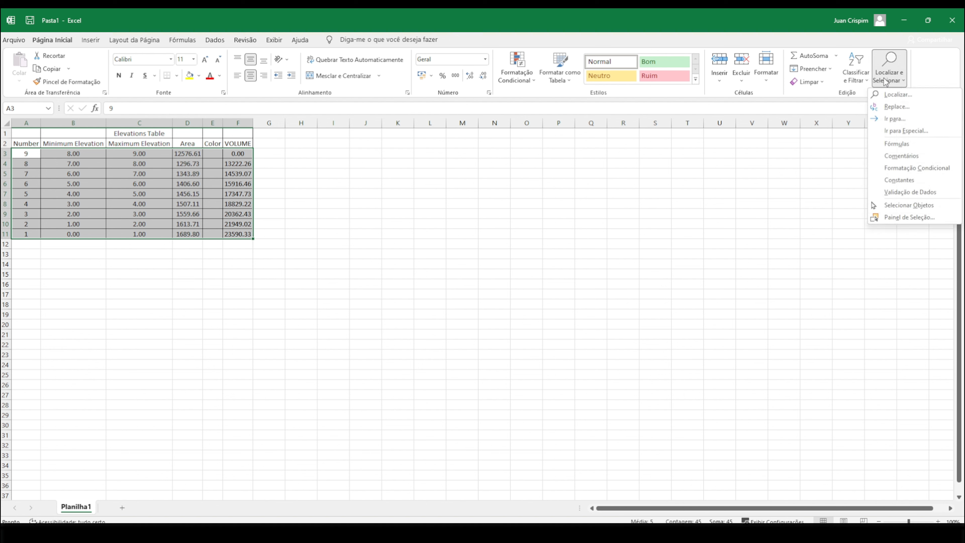
{"action": "left_click", "coordinate": [919, 111]}
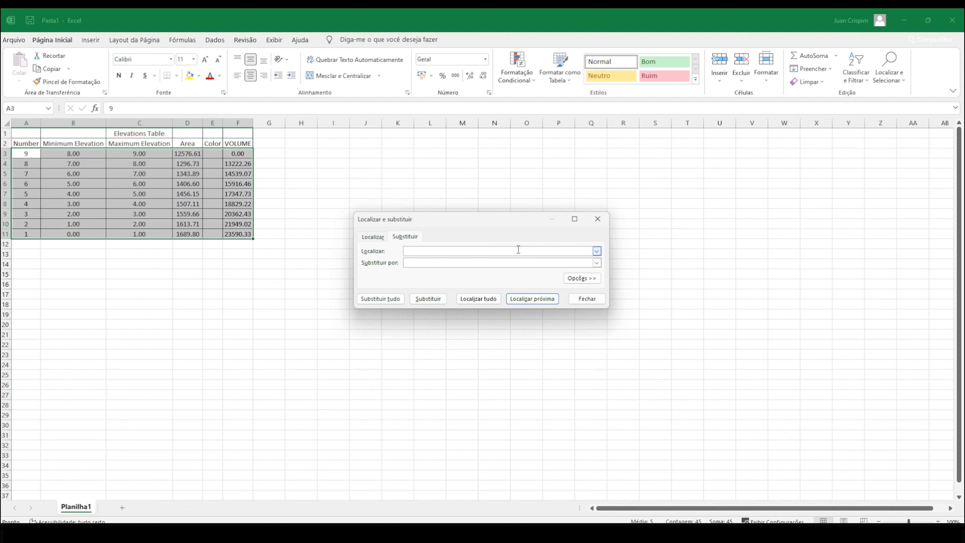
{"action": "type", "text": "."}
{"action": "left_click", "coordinate": [385, 299]}
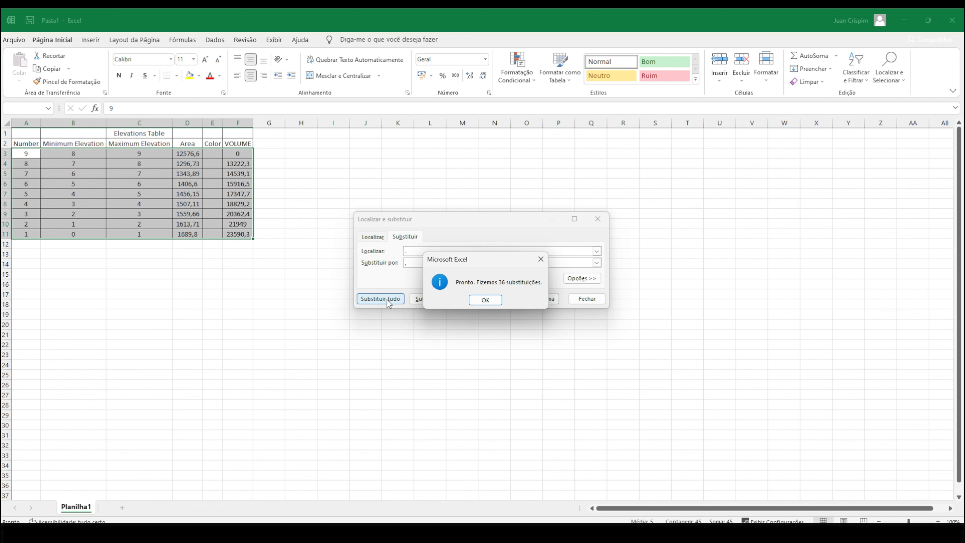
{"action": "left_click", "coordinate": [485, 302]}
{"action": "left_click", "coordinate": [597, 219]}
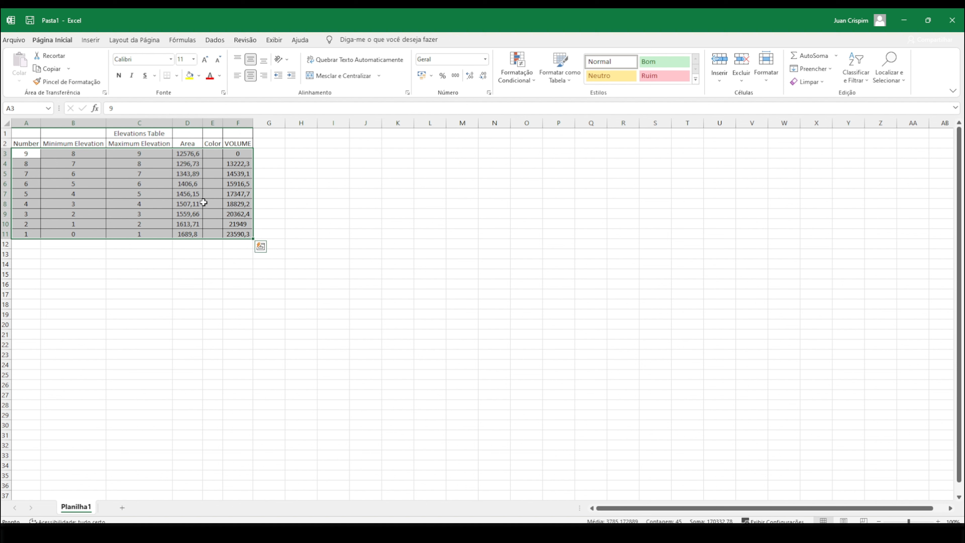
- Enter 322 as the elevation in cell A3, the first data row of the Number column
{"action": "double_click", "coordinate": [30, 154]}
{"action": "double_click", "coordinate": [30, 152]}
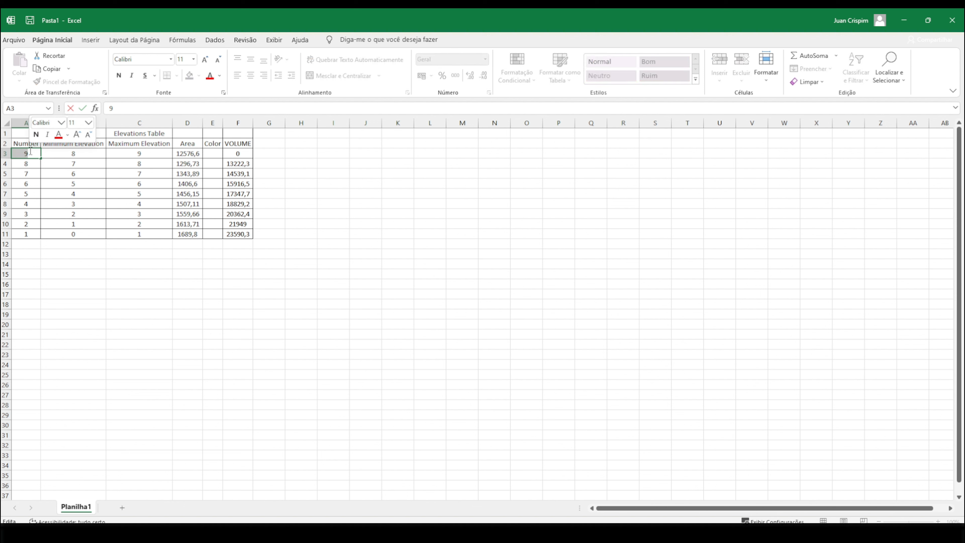
{"action": "type", "text": "322"}
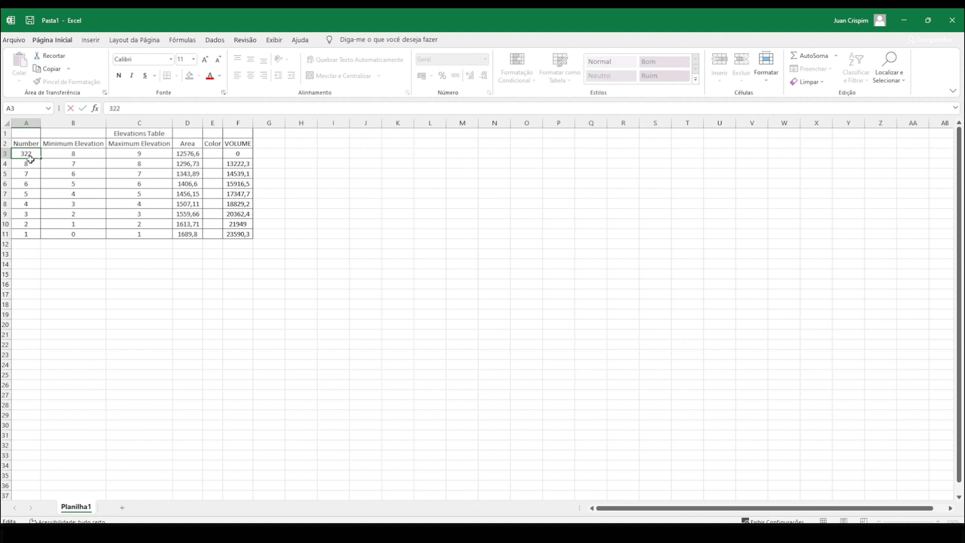